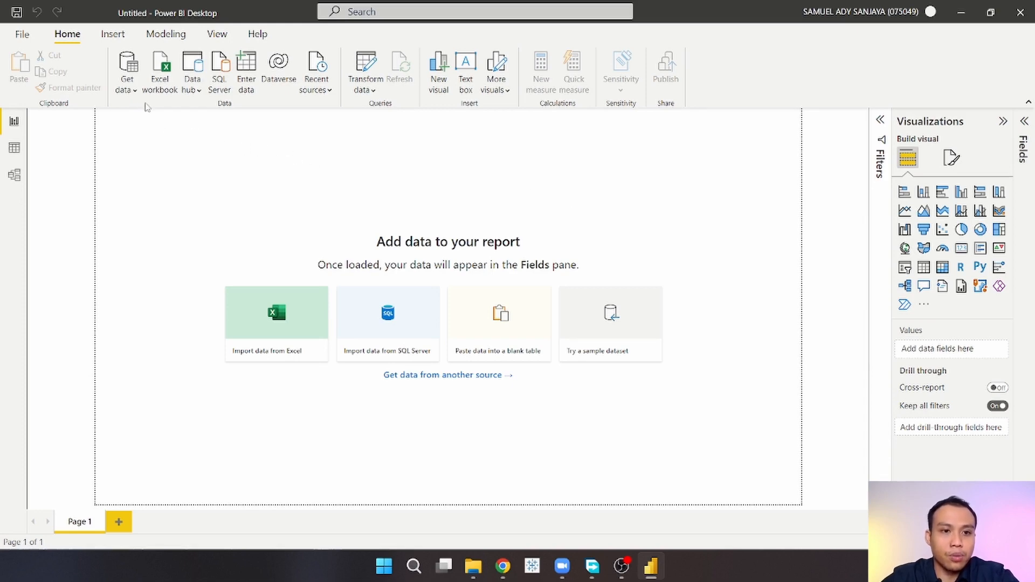
pyautogui.click(134, 90)
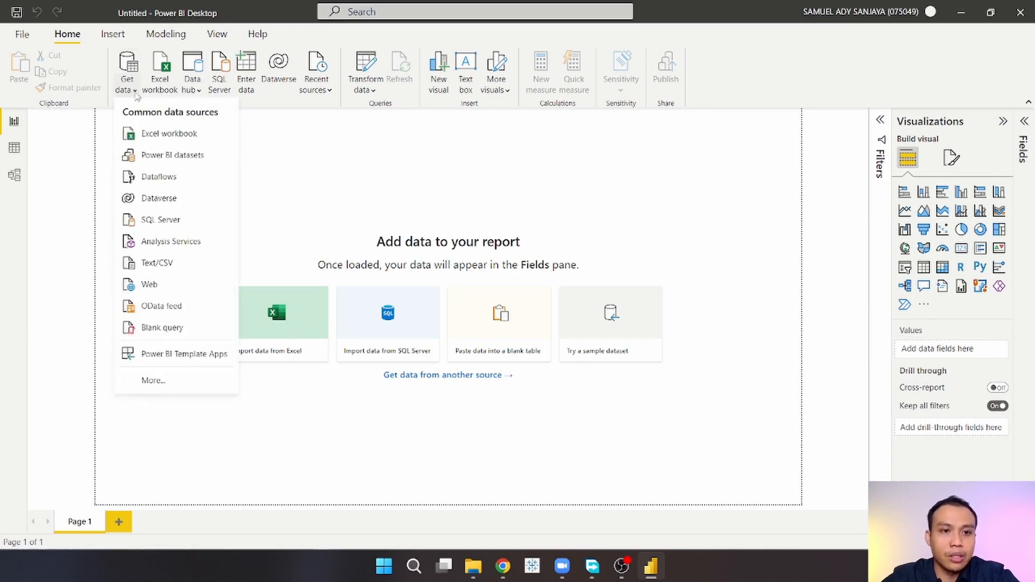
pyautogui.click(166, 136)
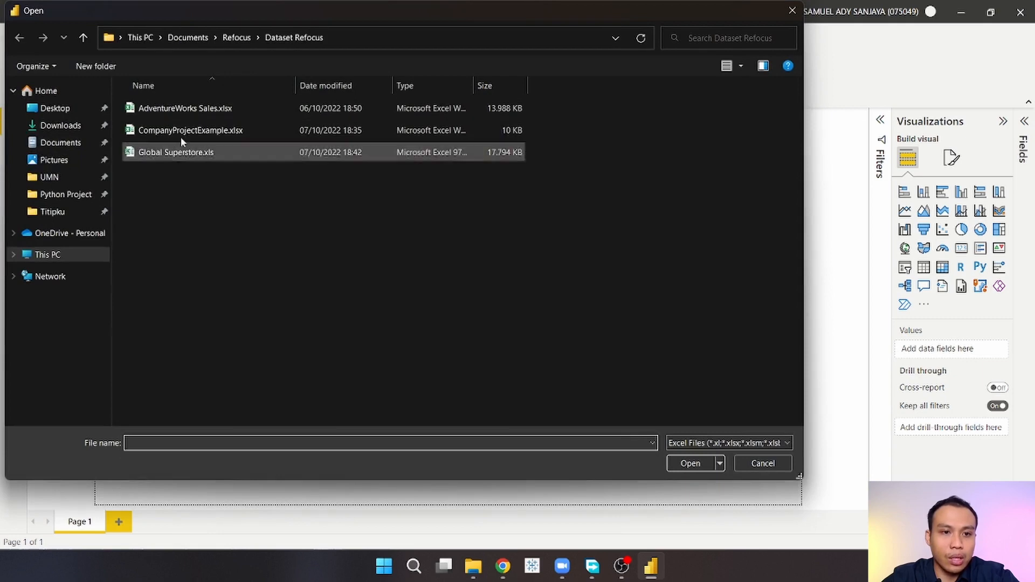
pyautogui.click(237, 37)
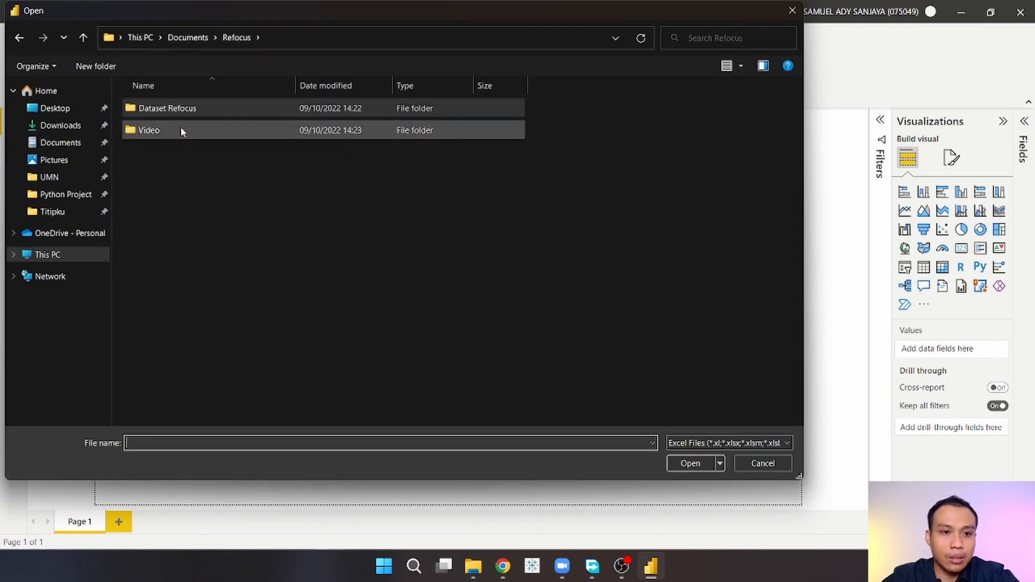
pyautogui.click(763, 464)
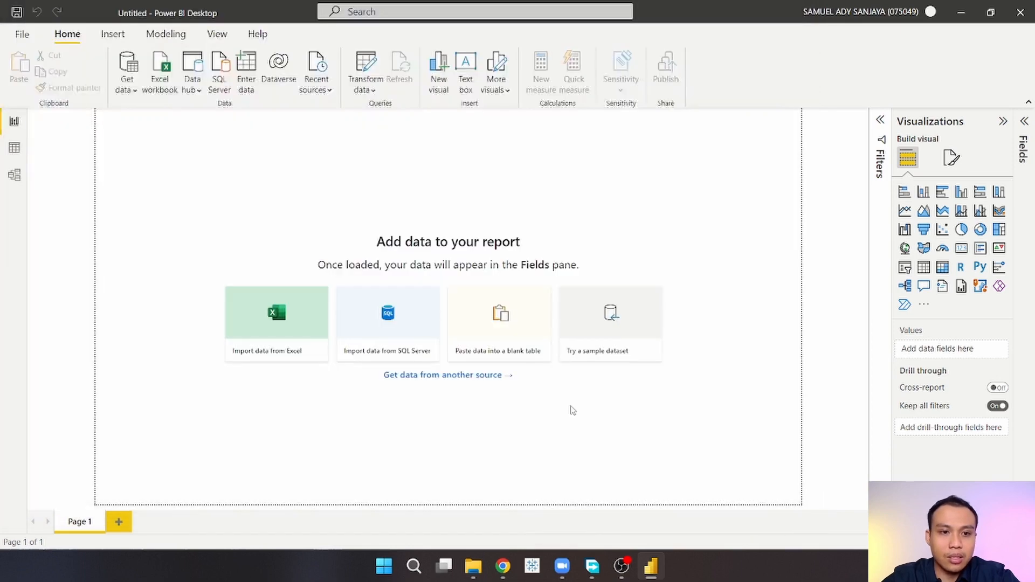
# Step: Import adult.csv from the Dataset Refocus folder as a Text/CSV source and load it
pyautogui.click(139, 92)
pyautogui.click(165, 265)
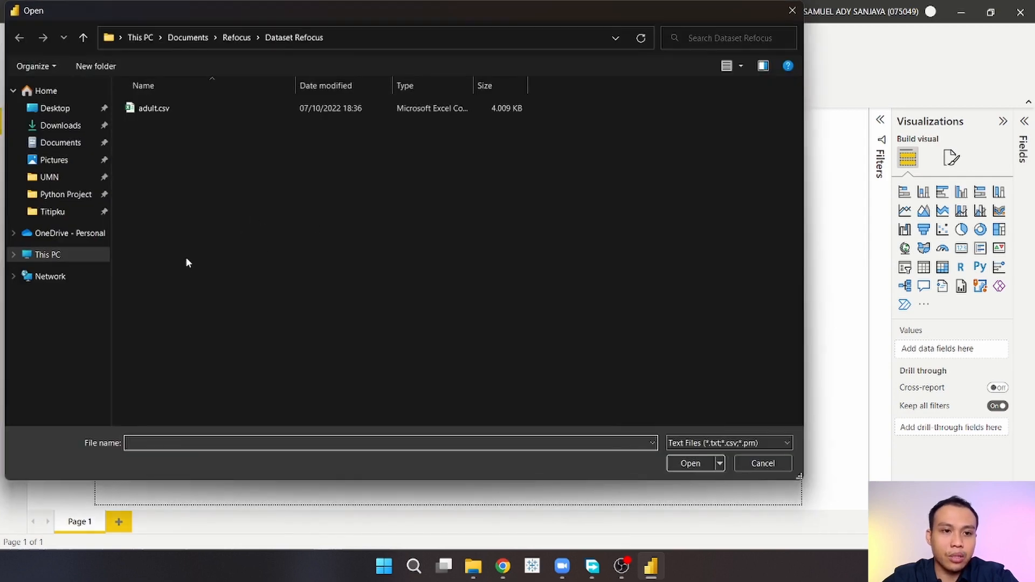
pyautogui.click(174, 106)
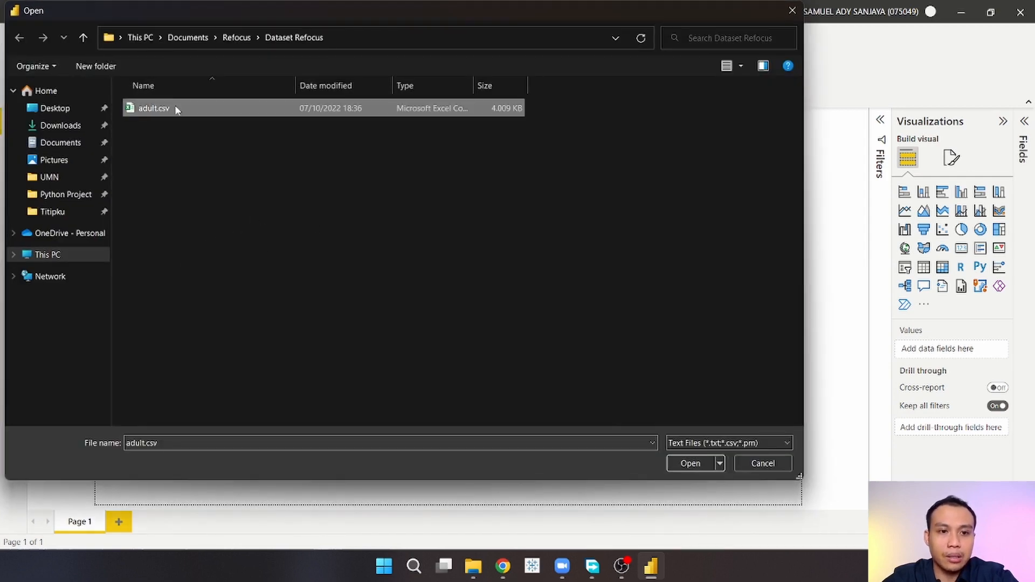
pyautogui.click(681, 464)
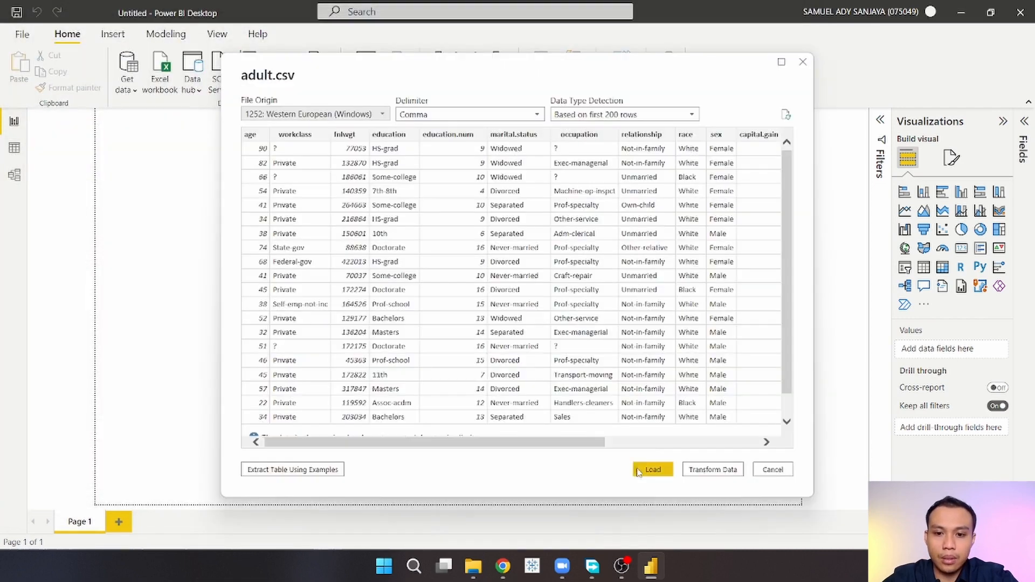
pyautogui.click(651, 469)
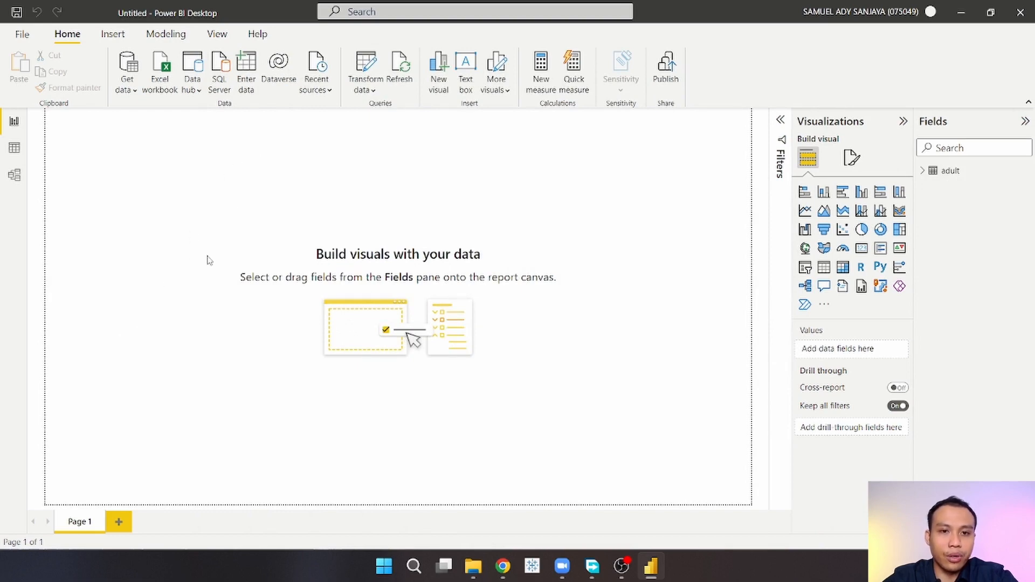
# Step: Open the Power Query Editor and start a Group By on the adult query
pyautogui.click(366, 70)
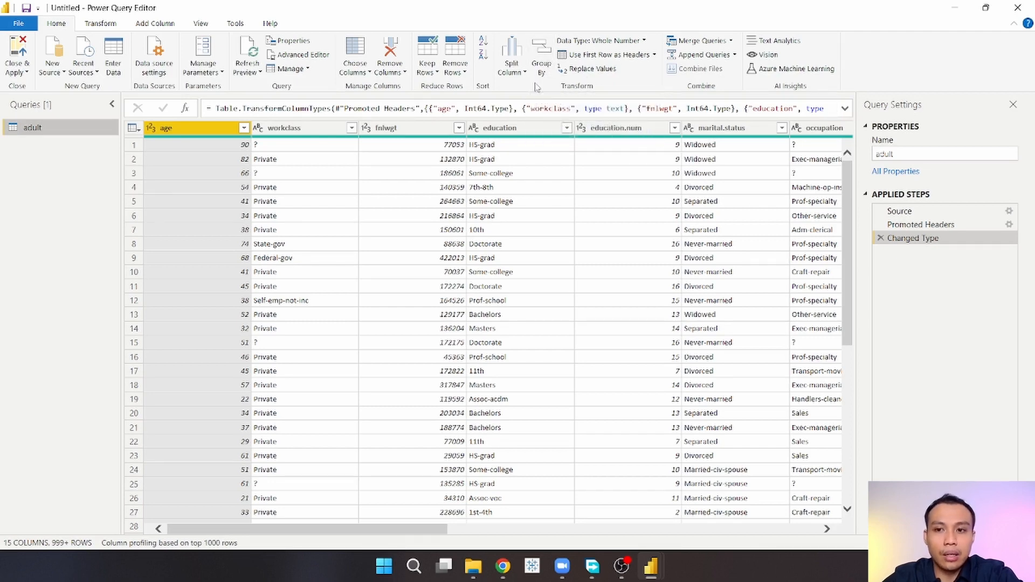
pyautogui.click(543, 58)
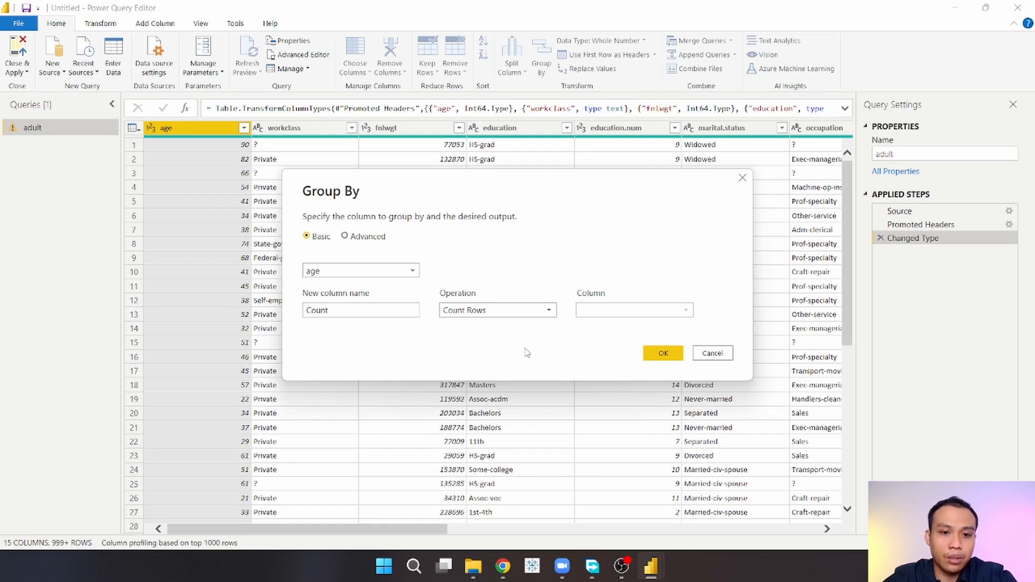
# Step: Switch Group By to Advanced mode and add two extra grouping rows and two extra aggregation rows
pyautogui.click(364, 240)
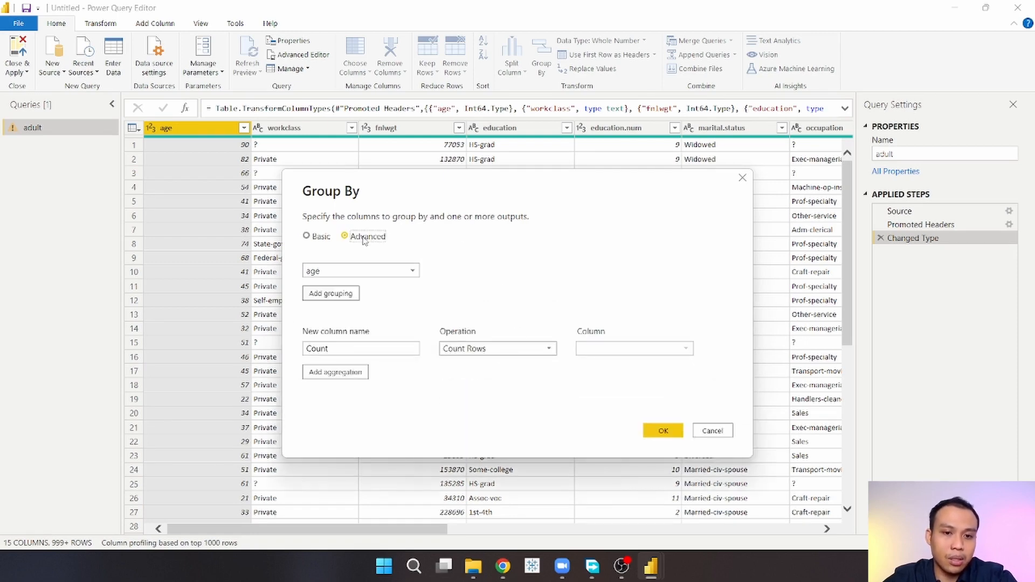
pyautogui.click(339, 298)
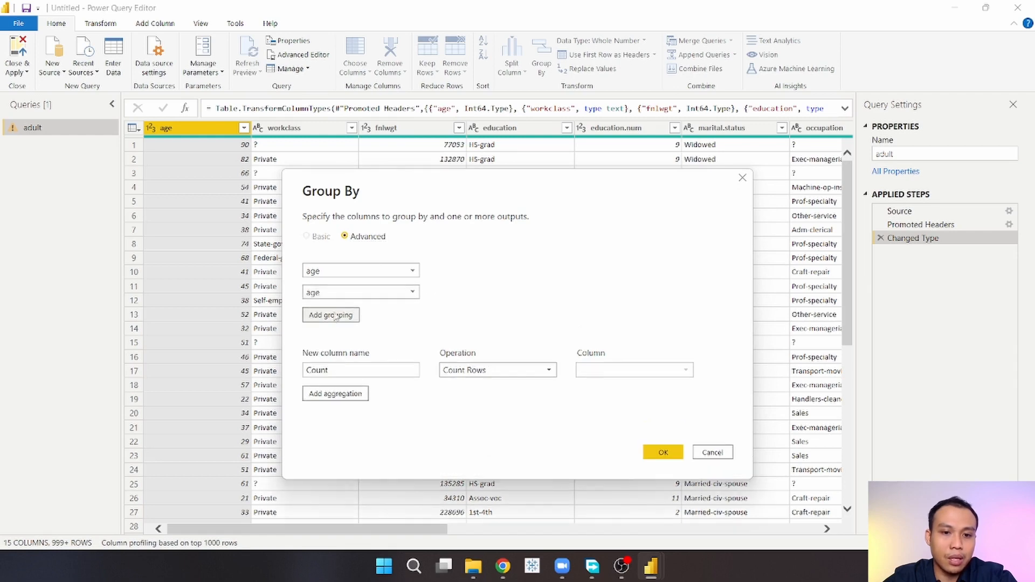
pyautogui.click(331, 315)
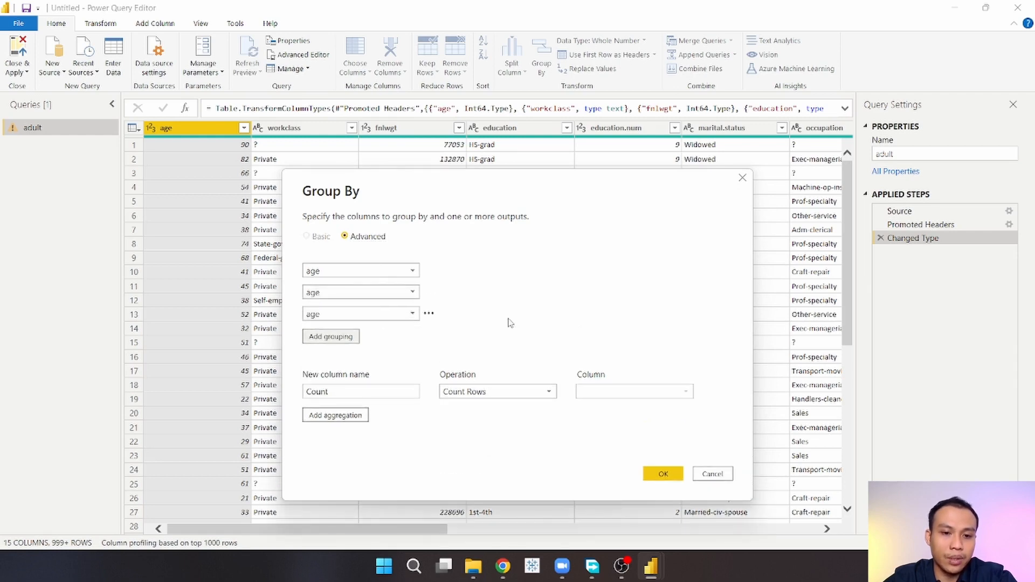
pyautogui.click(349, 416)
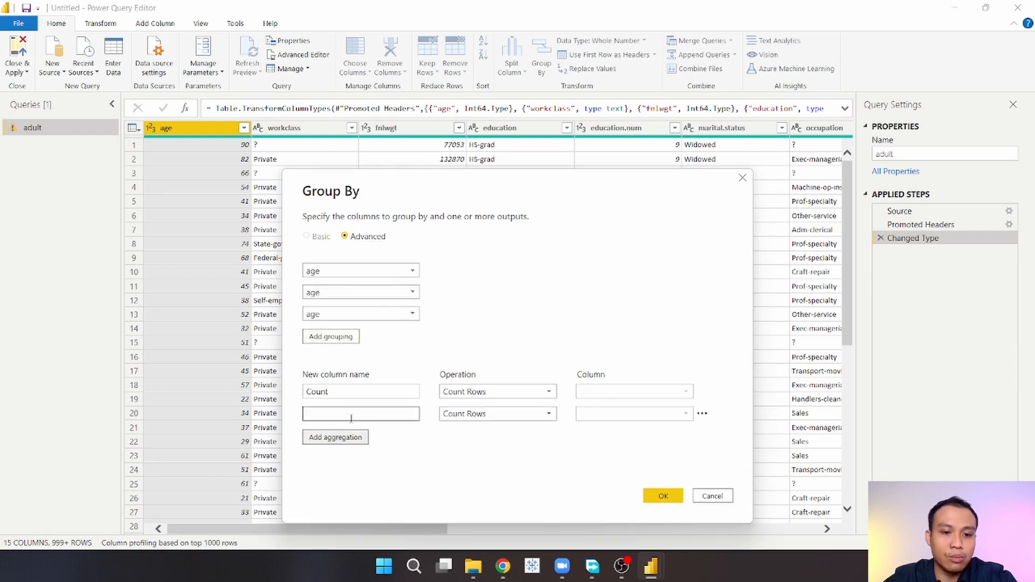
pyautogui.click(356, 438)
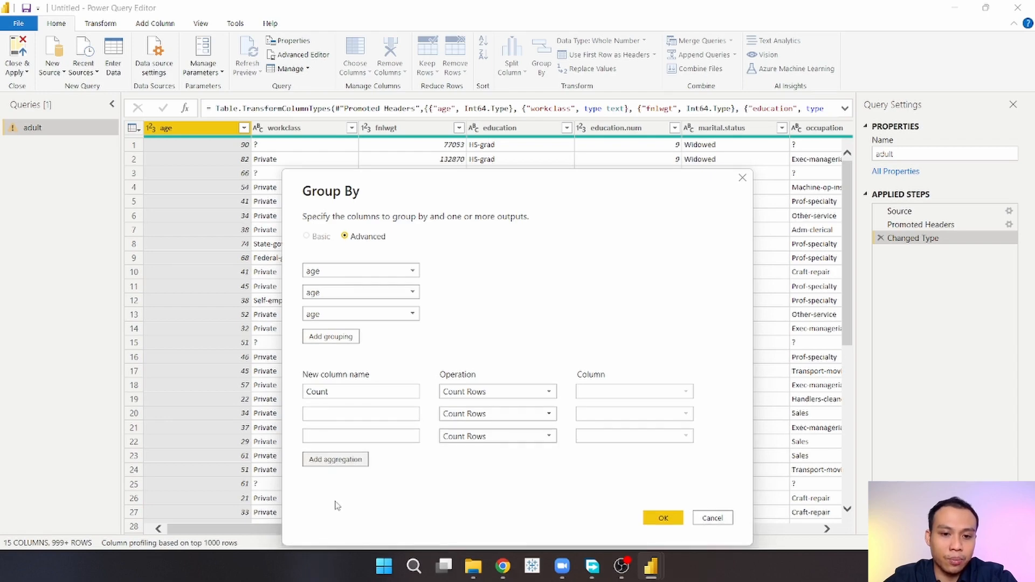
pyautogui.click(702, 435)
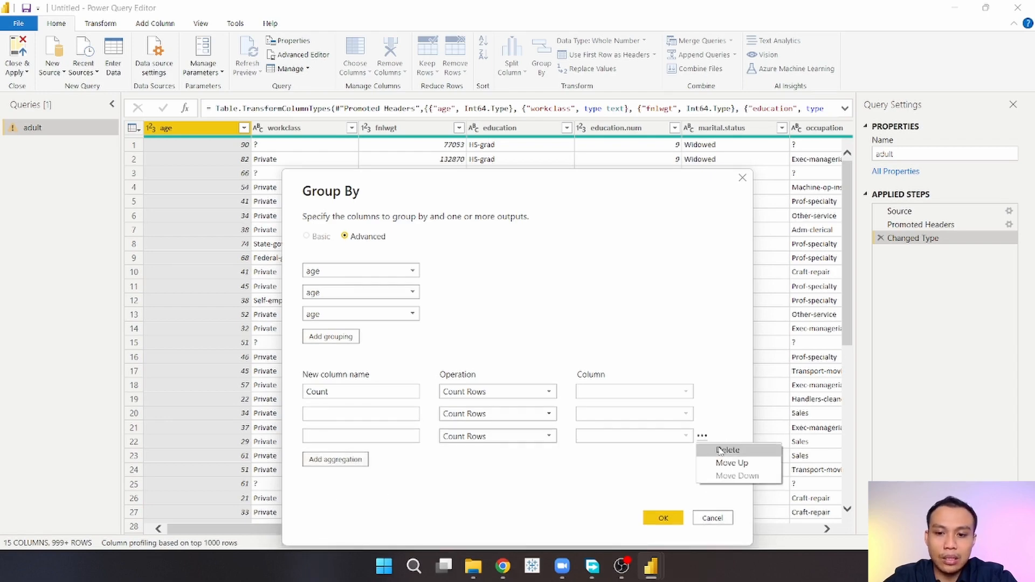
# Step: Delete the extra aggregation and grouping rows and return Group By to Basic mode
pyautogui.click(720, 451)
pyautogui.click(702, 414)
pyautogui.click(713, 429)
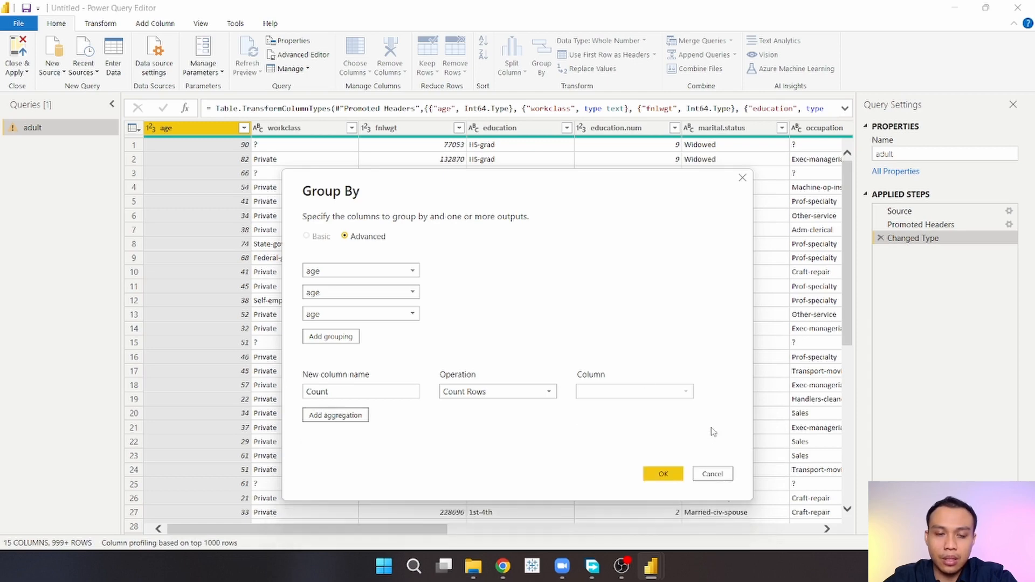
pyautogui.click(430, 314)
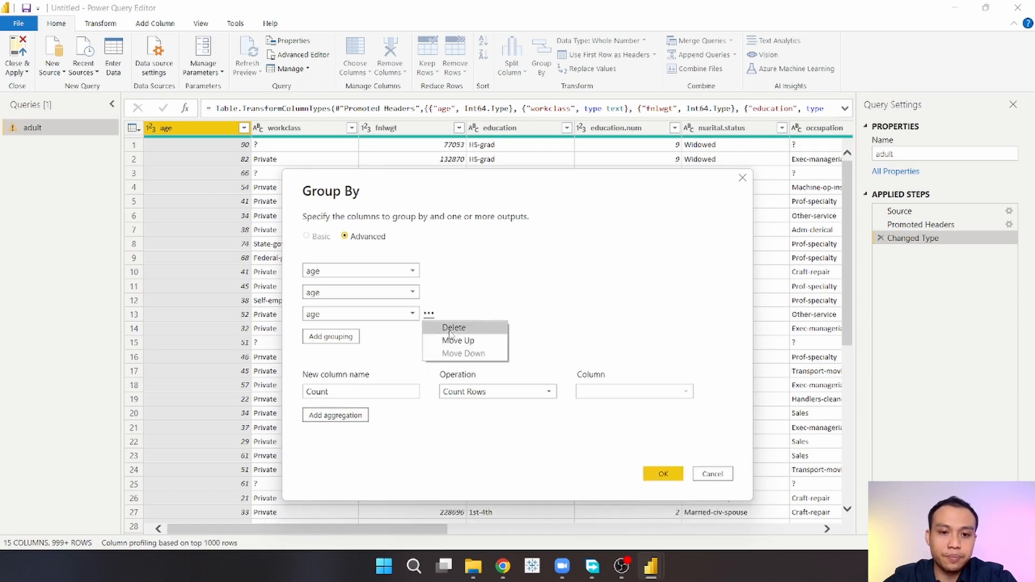
pyautogui.click(452, 328)
pyautogui.click(444, 292)
pyautogui.click(445, 292)
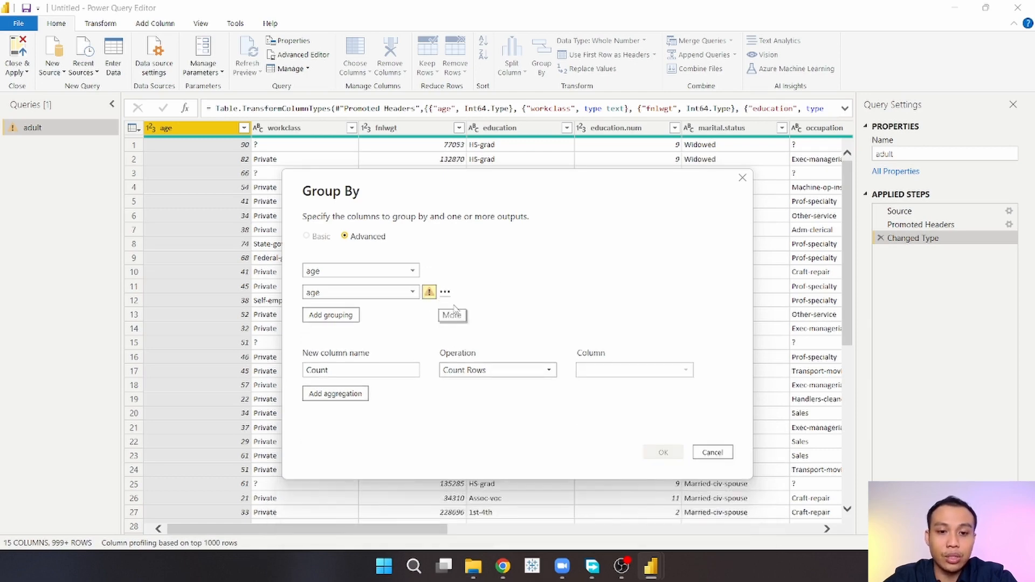
pyautogui.click(453, 306)
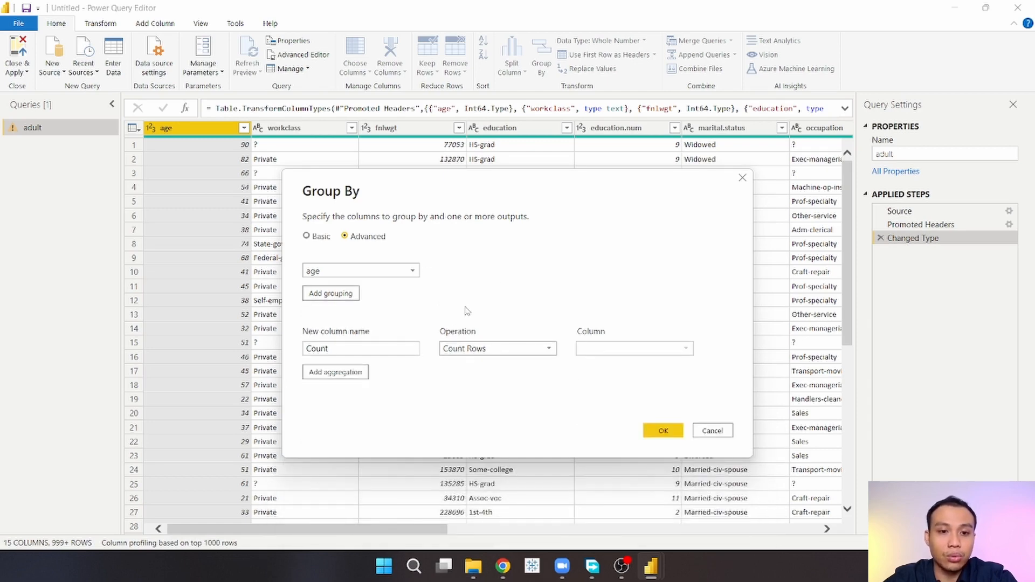
pyautogui.click(307, 237)
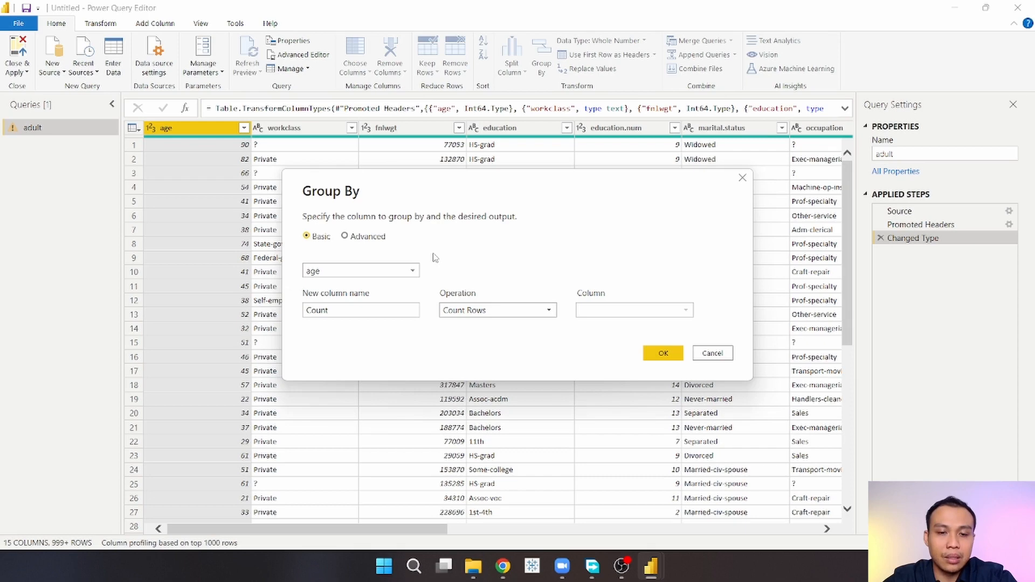
# Step: Group by the relationship column and name the new output column Avg Age
pyautogui.click(414, 270)
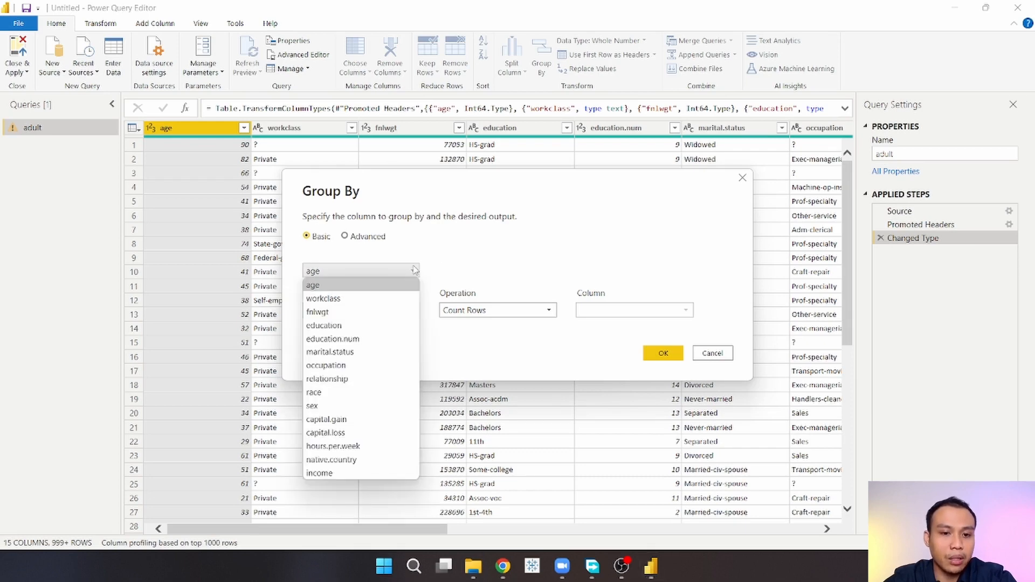
pyautogui.click(388, 379)
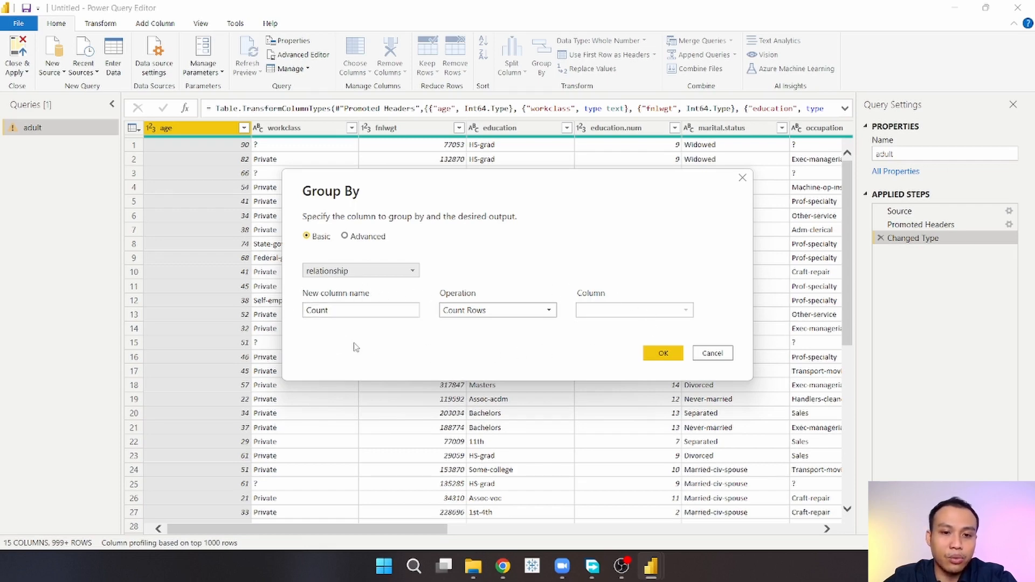
pyautogui.click(340, 311)
pyautogui.doubleClick(307, 311)
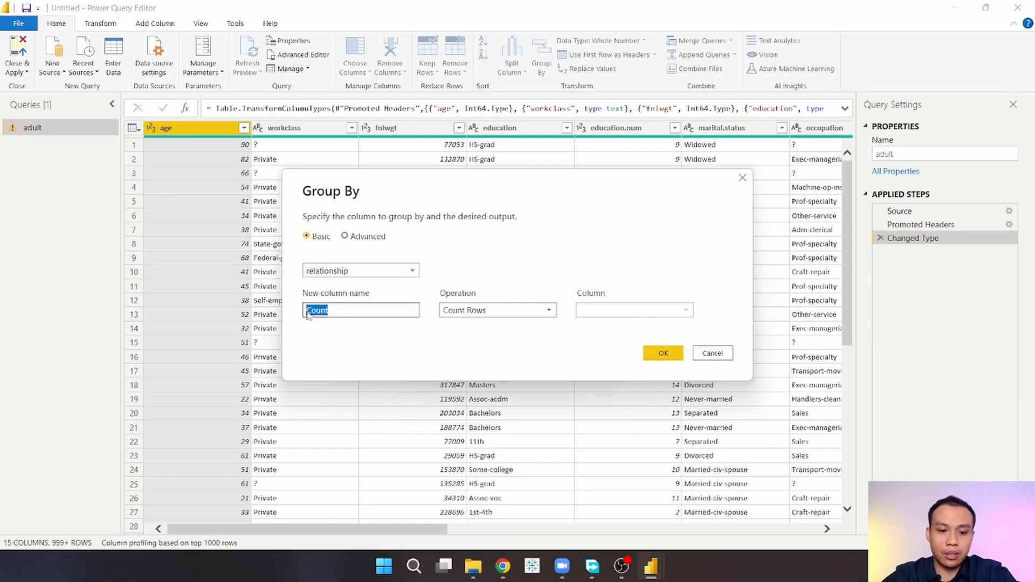
pyautogui.write('Avg Age')
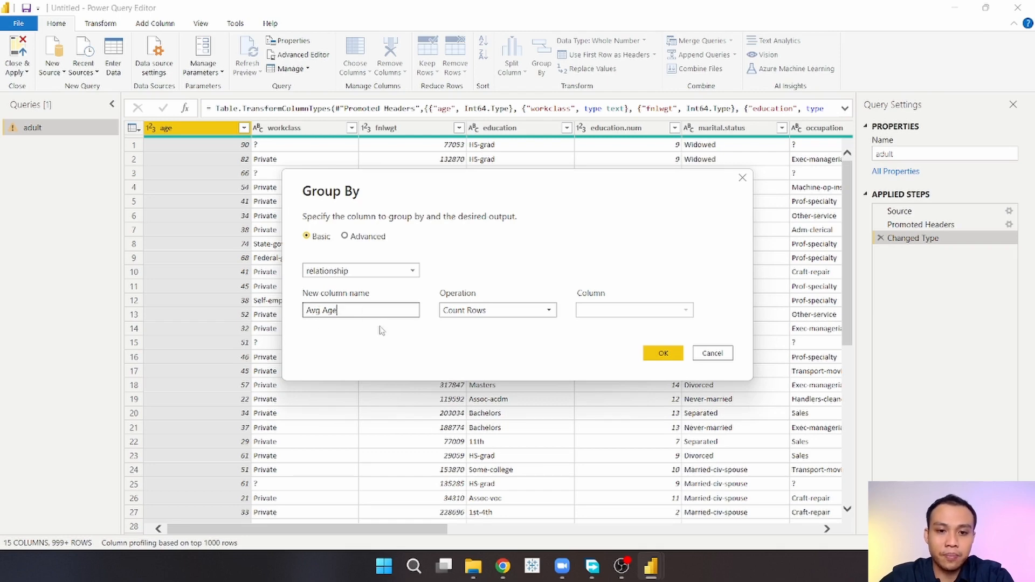
# Step: Set the operation to Average over the age column and apply the grouping
pyautogui.click(546, 312)
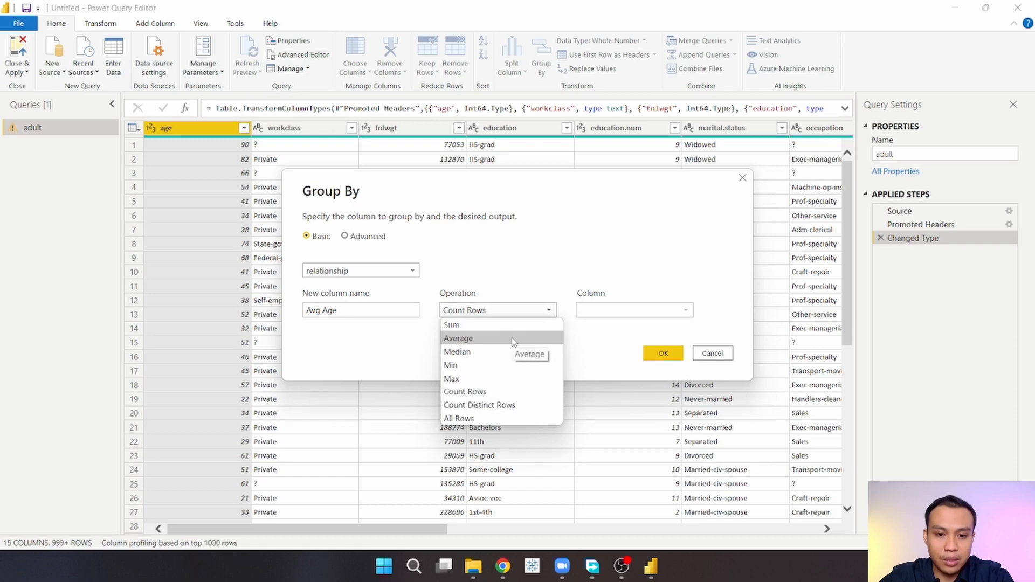
pyautogui.click(459, 339)
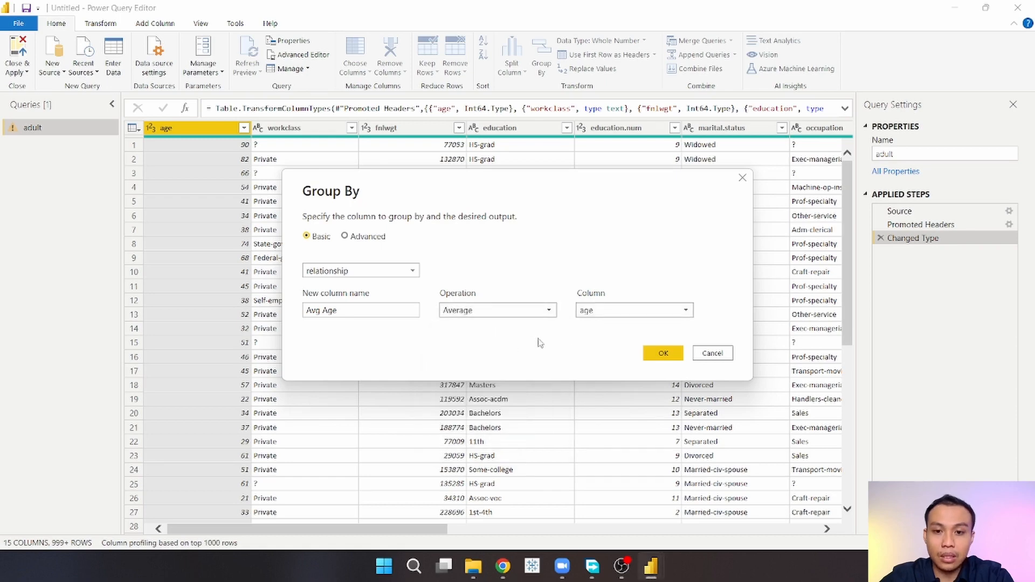
pyautogui.click(639, 315)
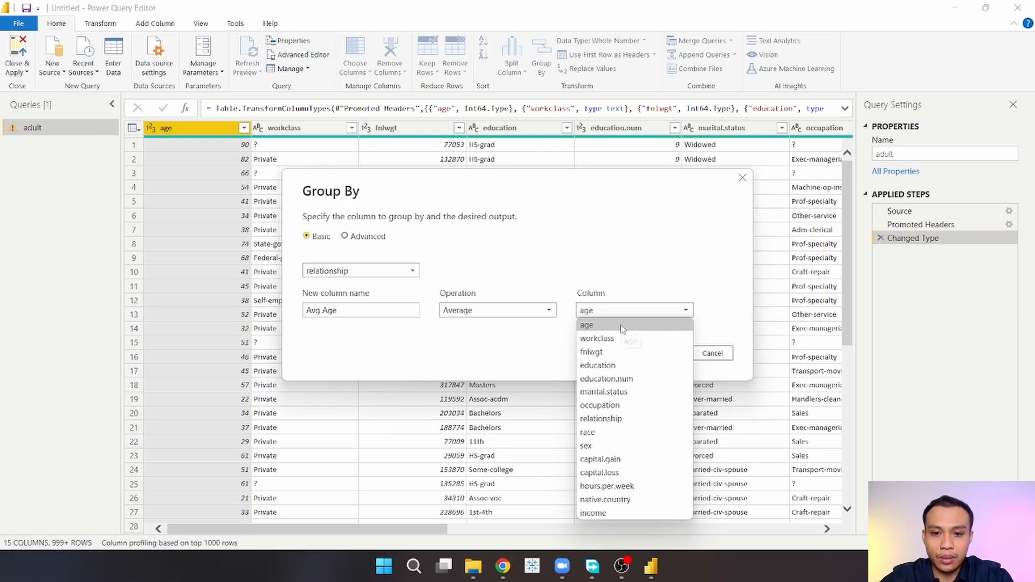
pyautogui.click(623, 325)
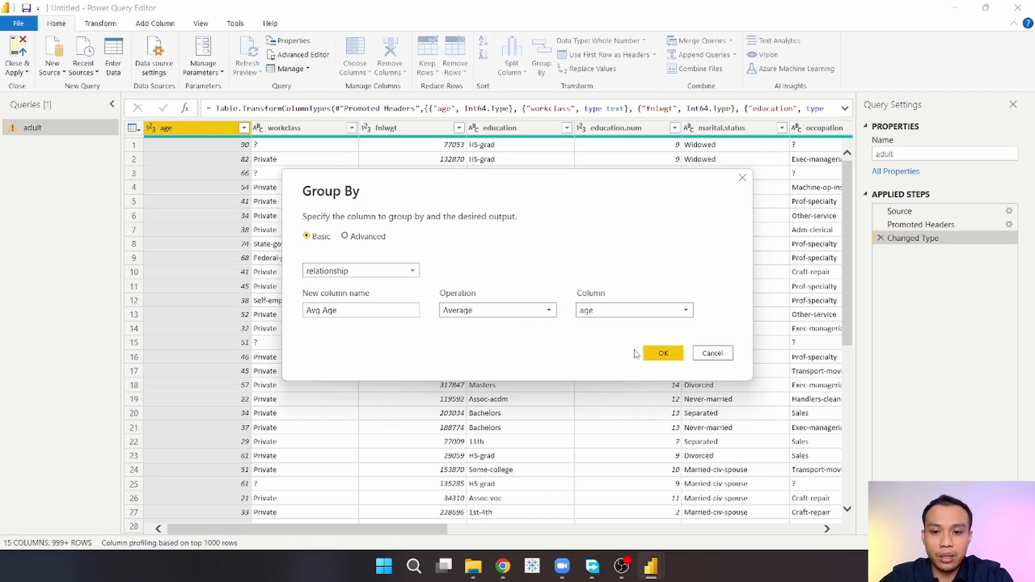
pyautogui.click(651, 354)
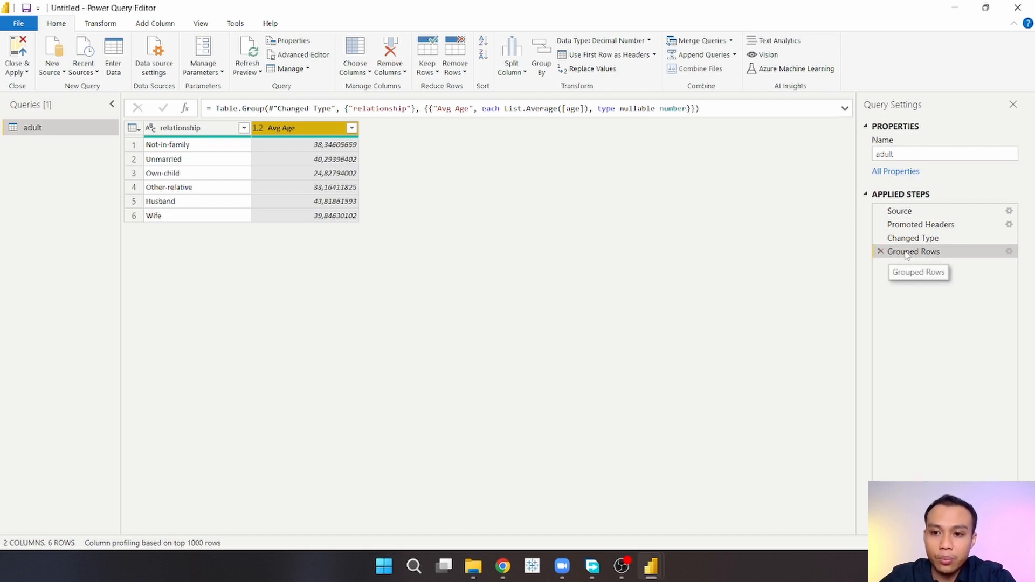
# Step: Remove the Grouped Rows step from the applied steps
pyautogui.click(880, 252)
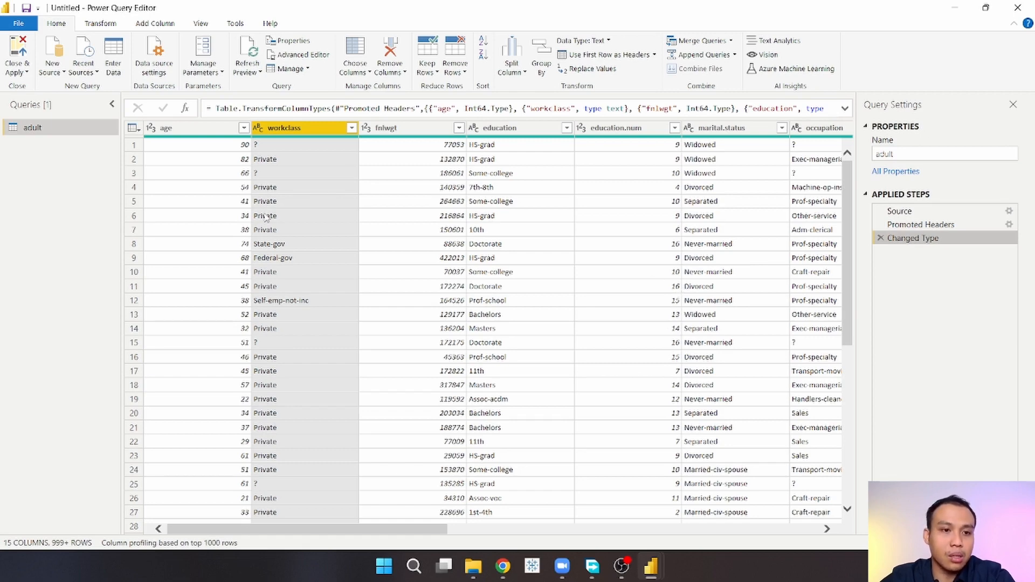
# Step: Create a referenced copy of the adult query and rename it Advanced Group By
pyautogui.rightClick(50, 131)
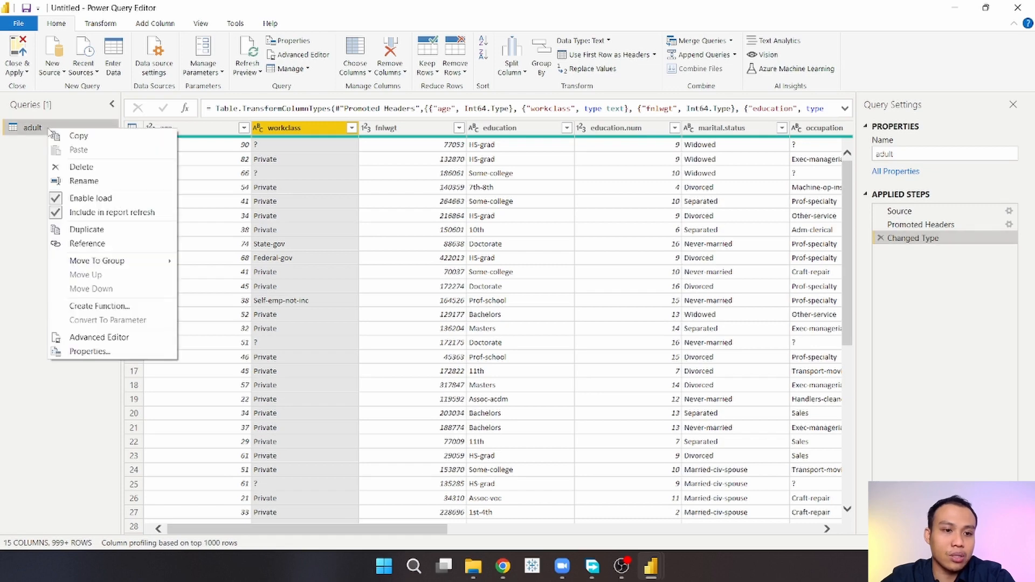
pyautogui.click(104, 235)
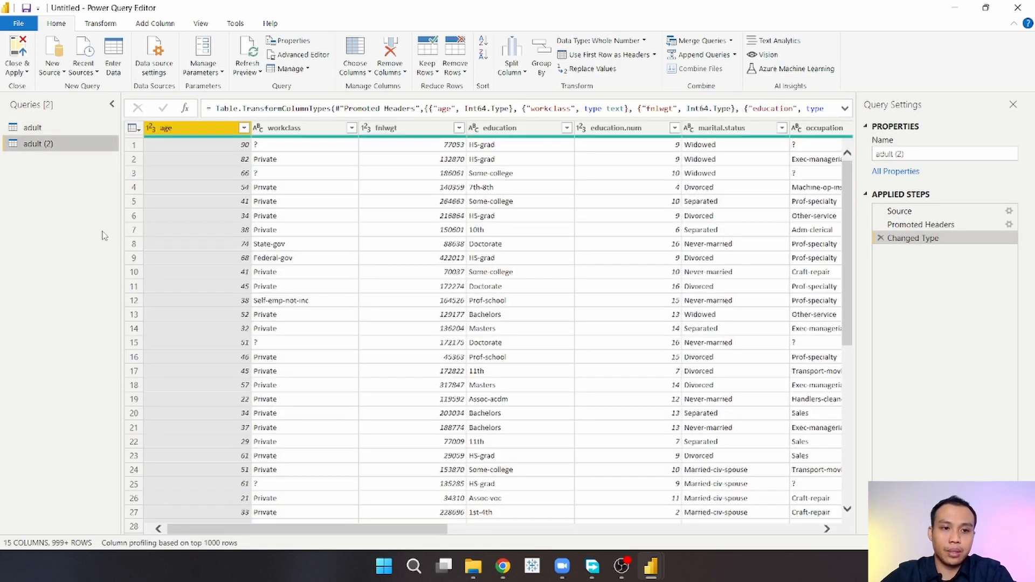
pyautogui.rightClick(45, 145)
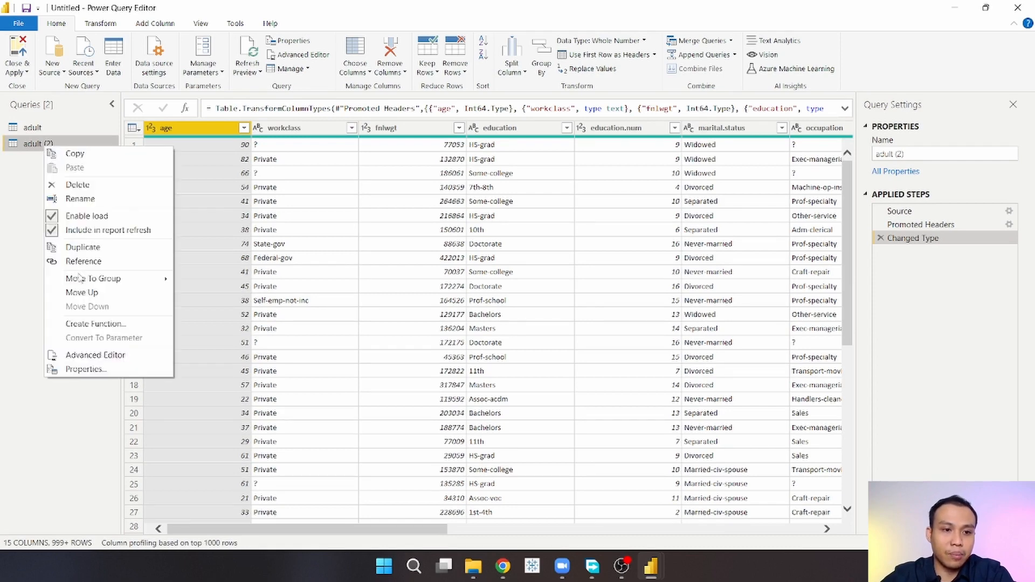
pyautogui.click(98, 200)
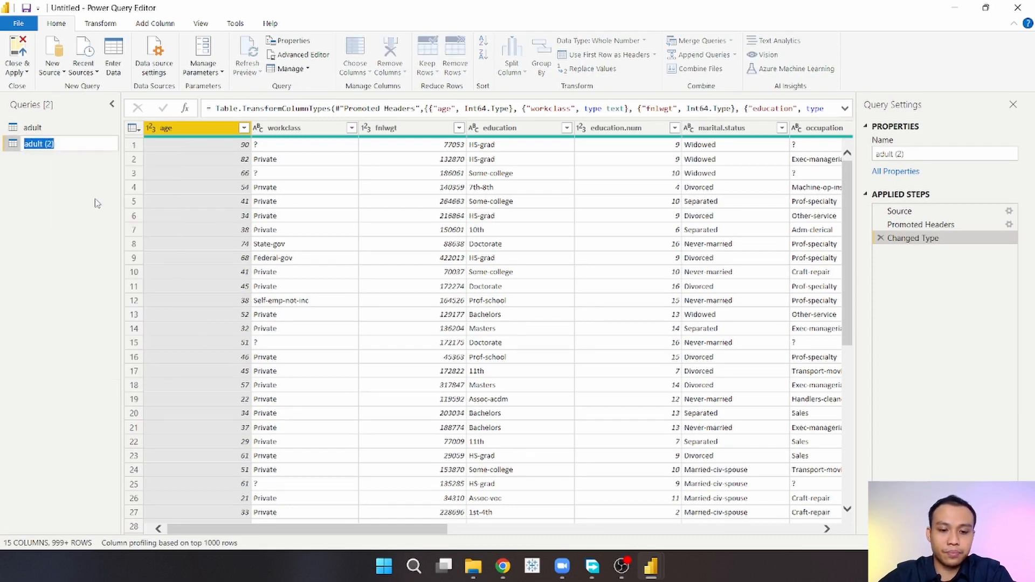
pyautogui.write('Advanced')
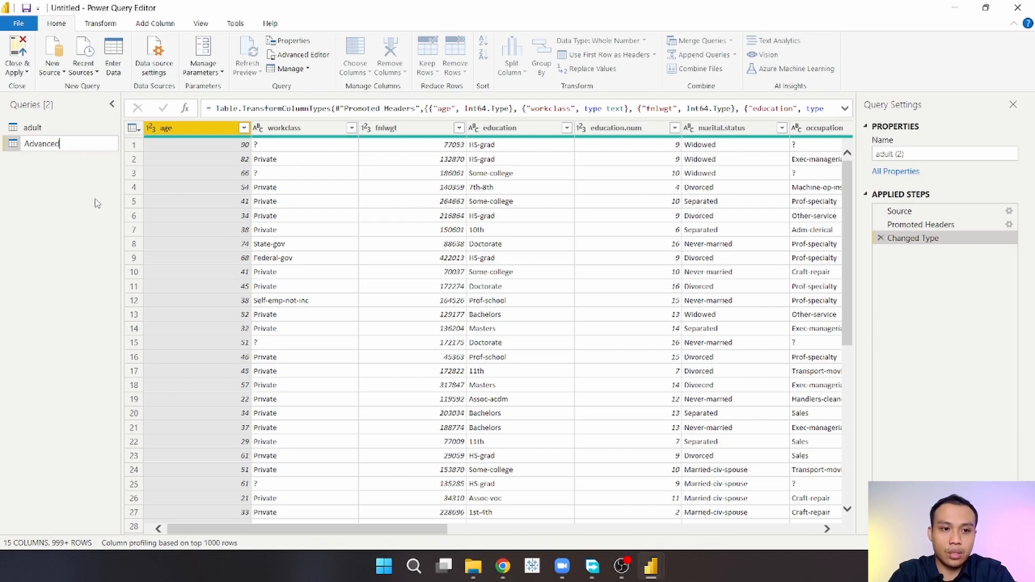
pyautogui.write(' Group B')
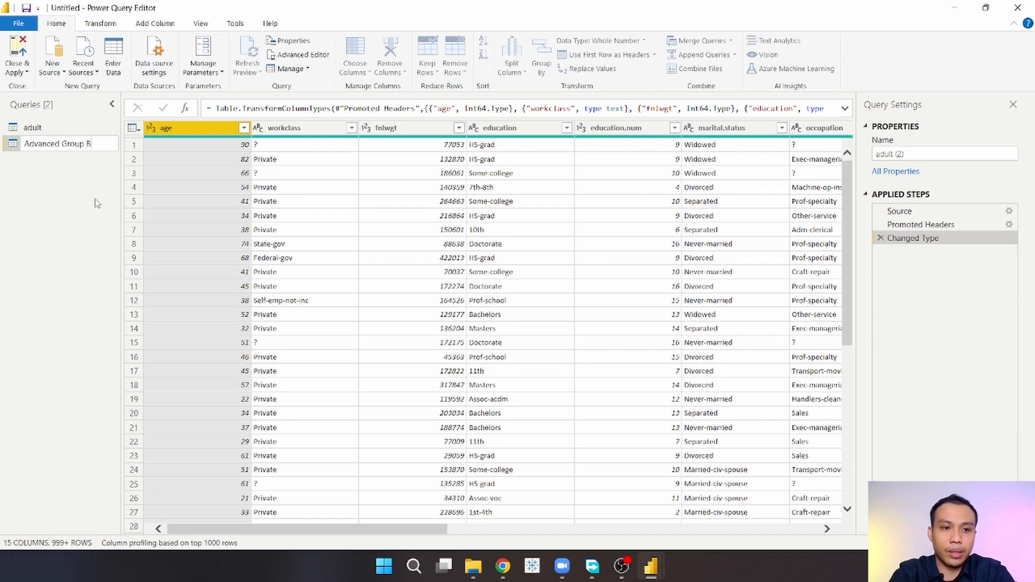
pyautogui.write('y')
pyautogui.press('Return')
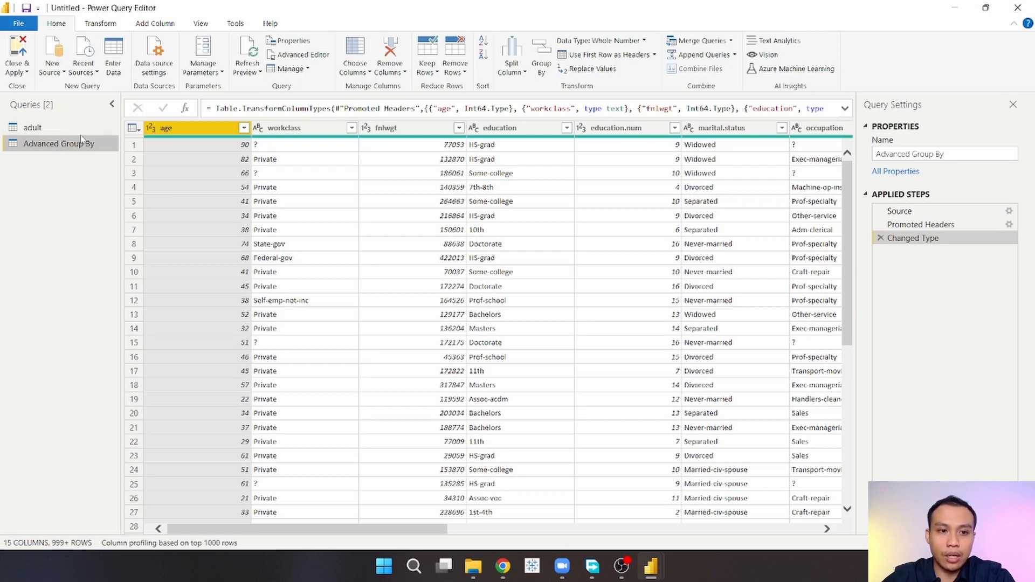
# Step: Open Group By on the Advanced Group By query and switch it to Advanced mode
pyautogui.click(56, 129)
pyautogui.click(57, 144)
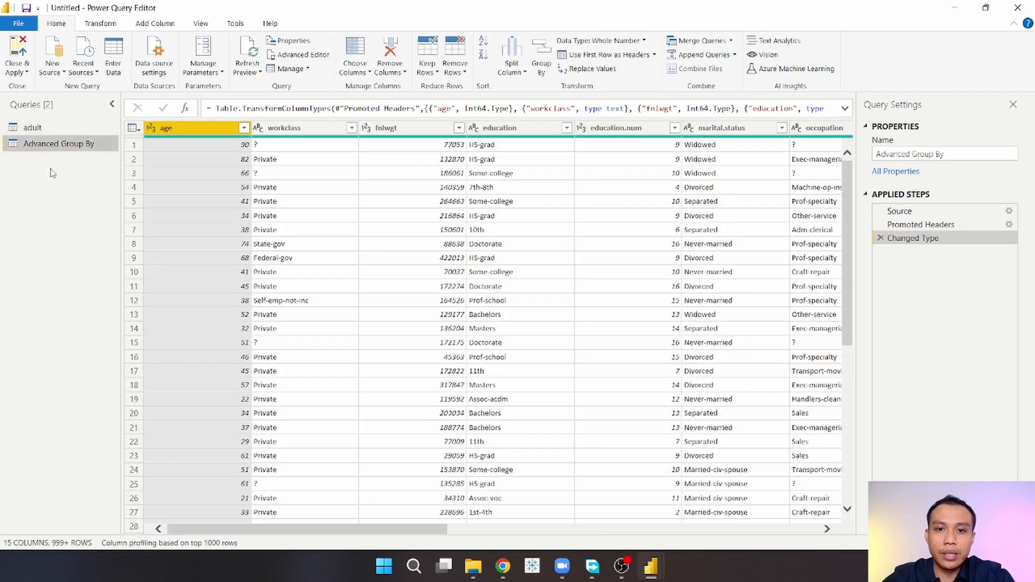
pyautogui.click(541, 60)
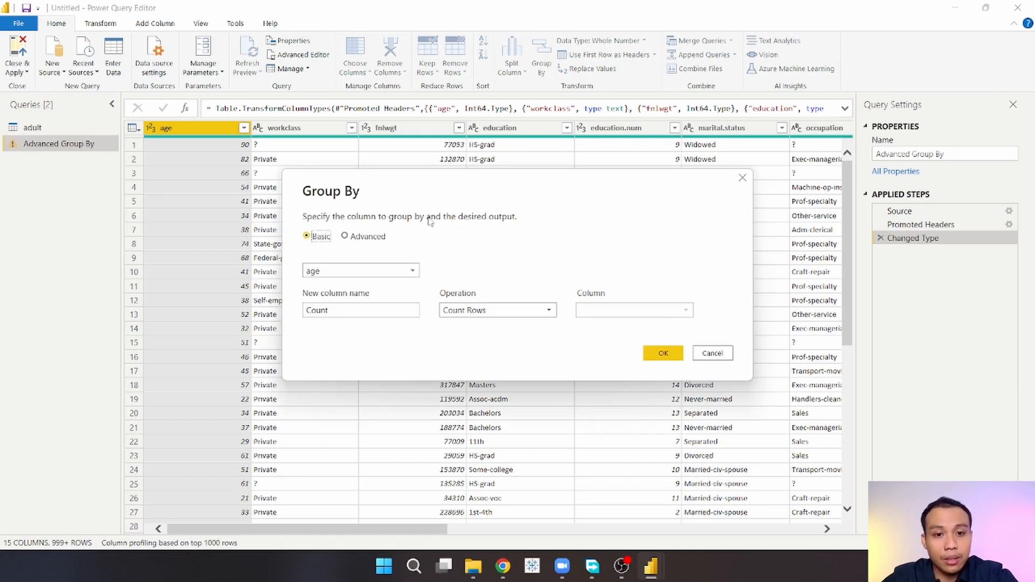
pyautogui.click(365, 240)
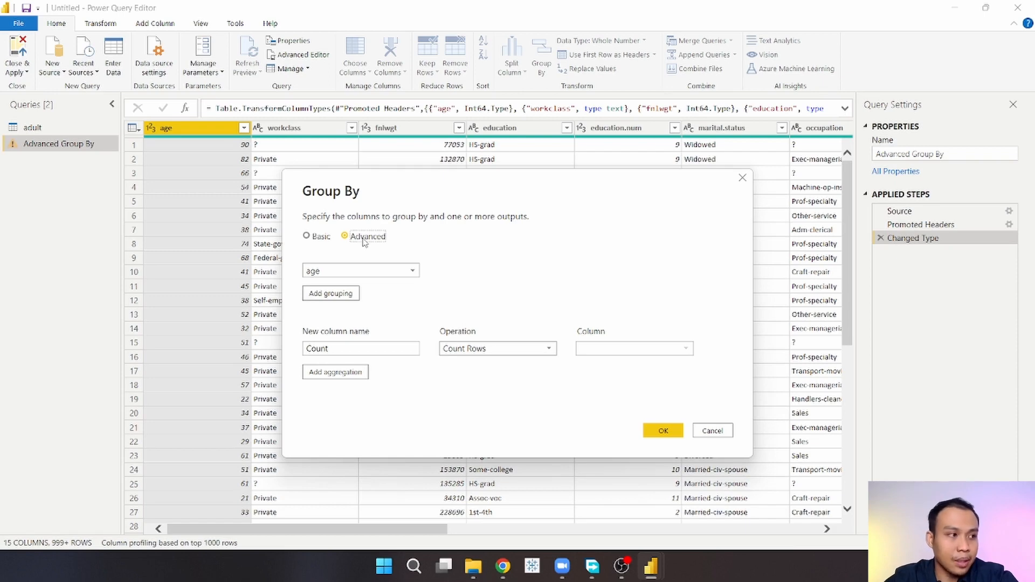
# Step: Group by relationship and add occupation as a second grouping column
pyautogui.click(376, 273)
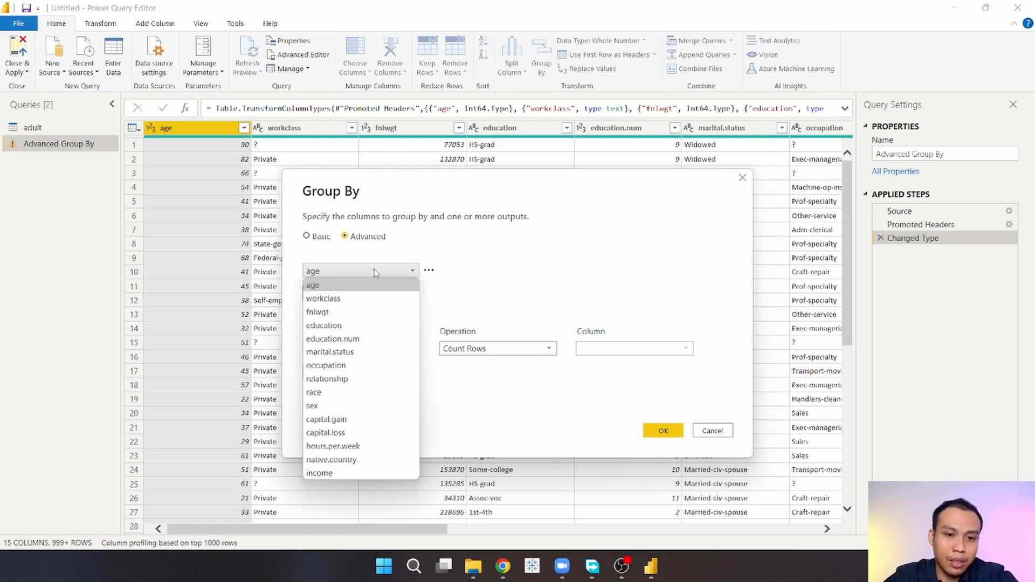
pyautogui.click(361, 380)
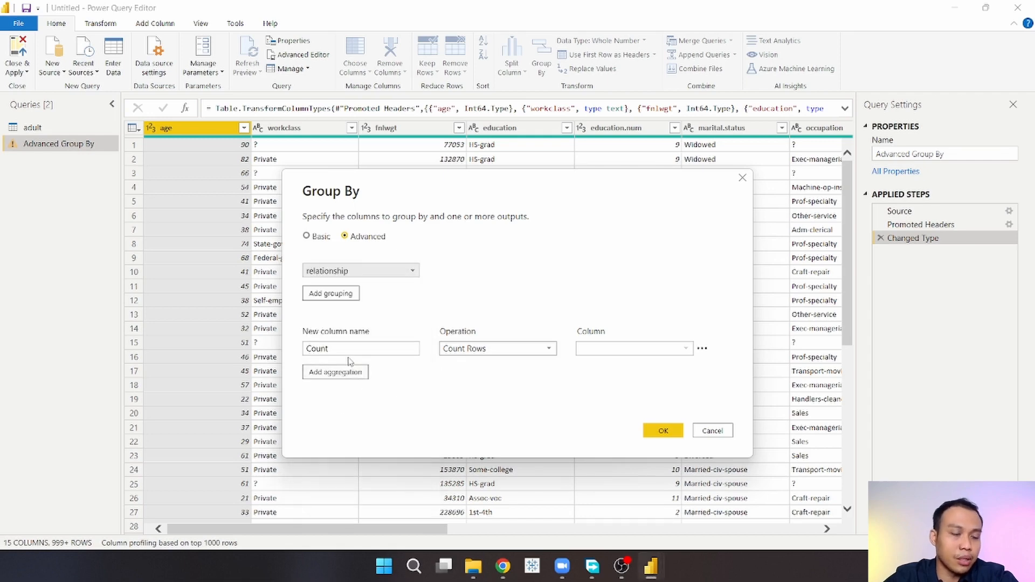
pyautogui.click(330, 294)
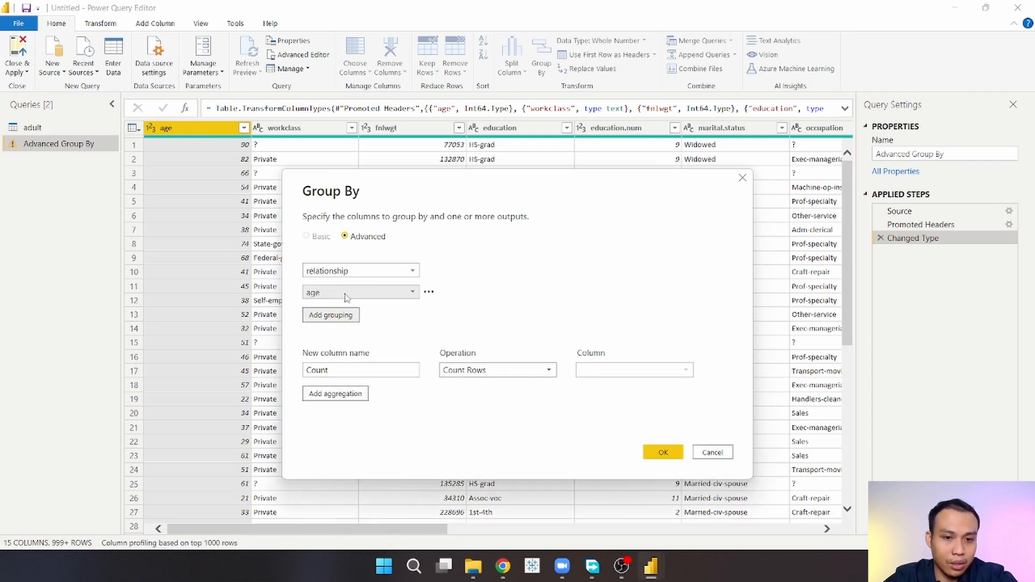
pyautogui.click(351, 293)
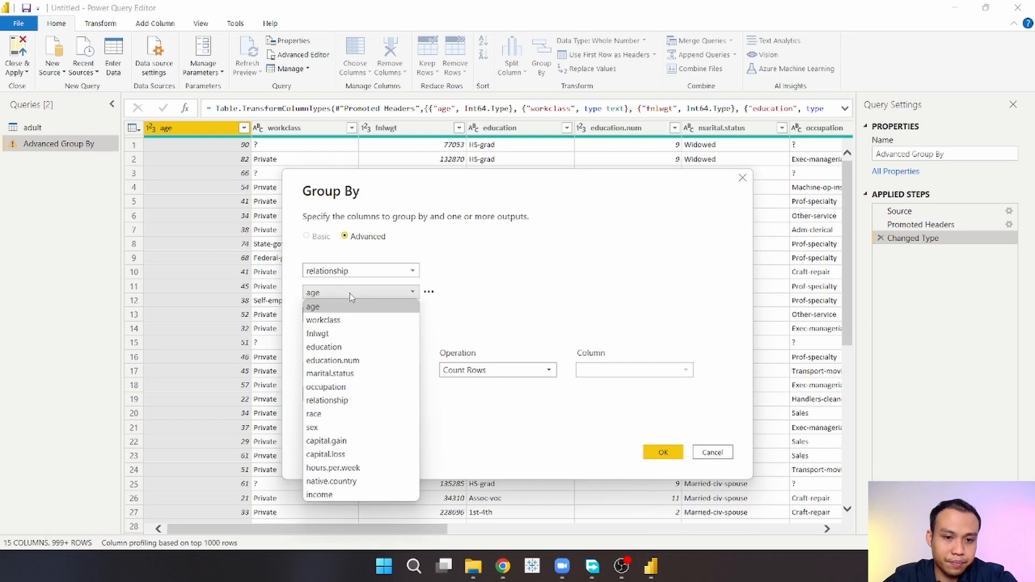
pyautogui.click(340, 387)
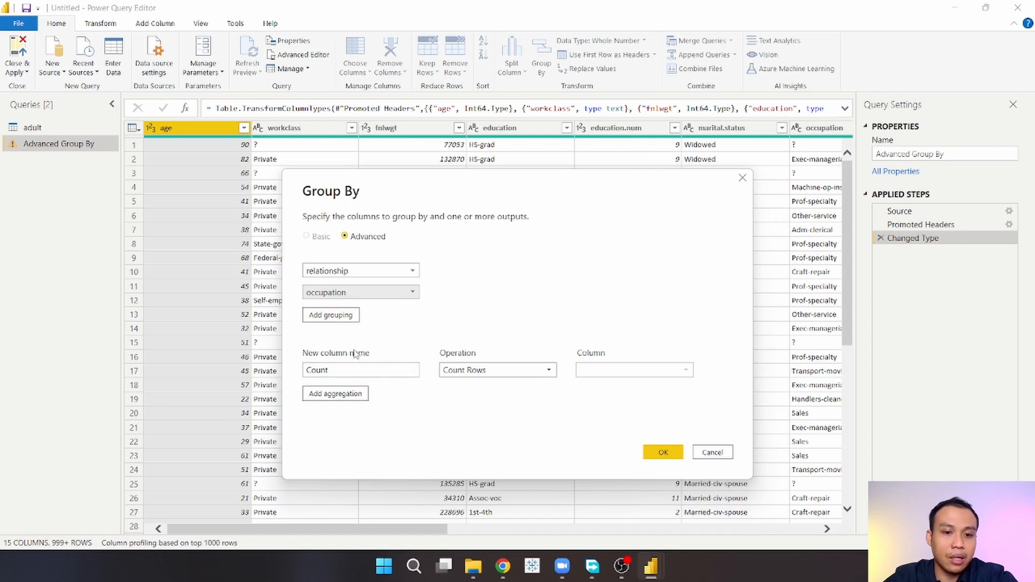
# Step: Rename the first aggregation's output column to Count People
pyautogui.click(331, 370)
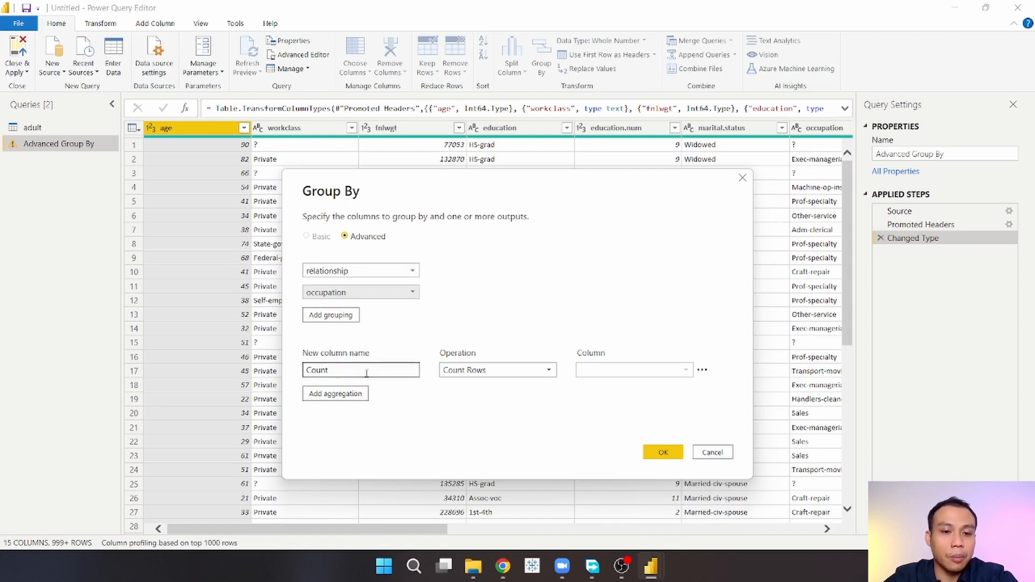
pyautogui.doubleClick(329, 372)
pyautogui.click(331, 370)
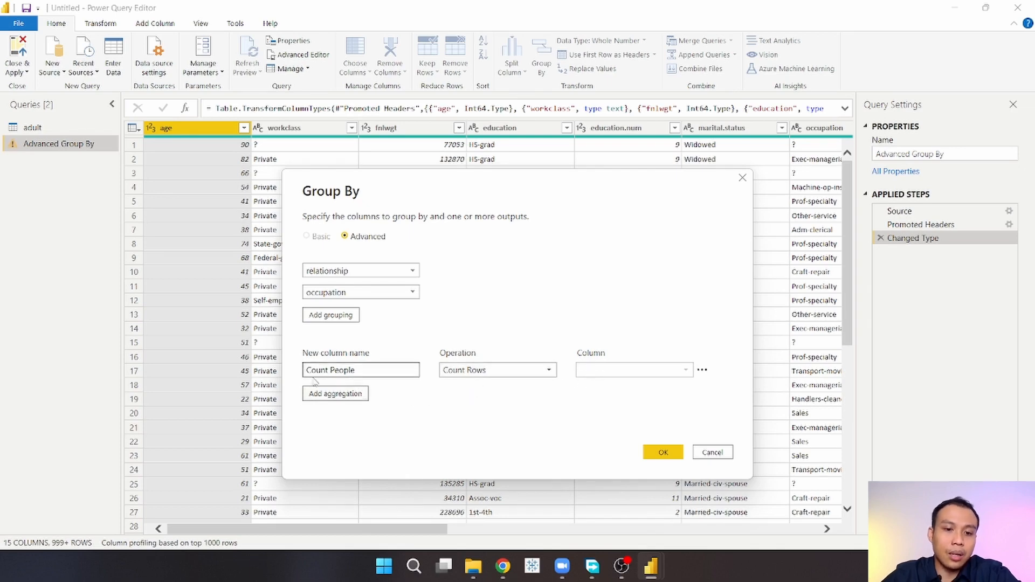
# Step: Add a second aggregation and name its output column Avg Working Hours
pyautogui.click(335, 394)
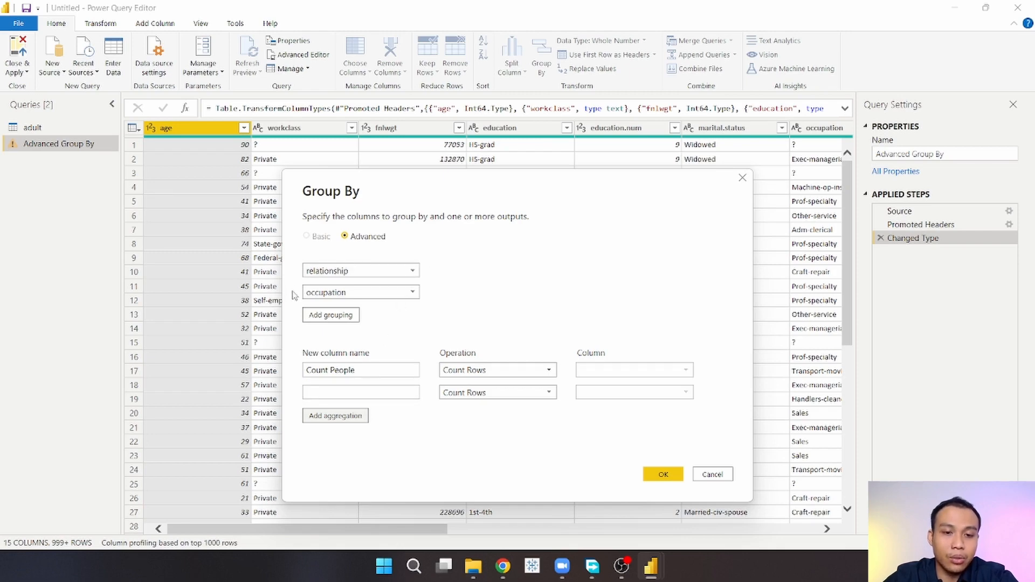
pyautogui.click(355, 394)
pyautogui.write('A')
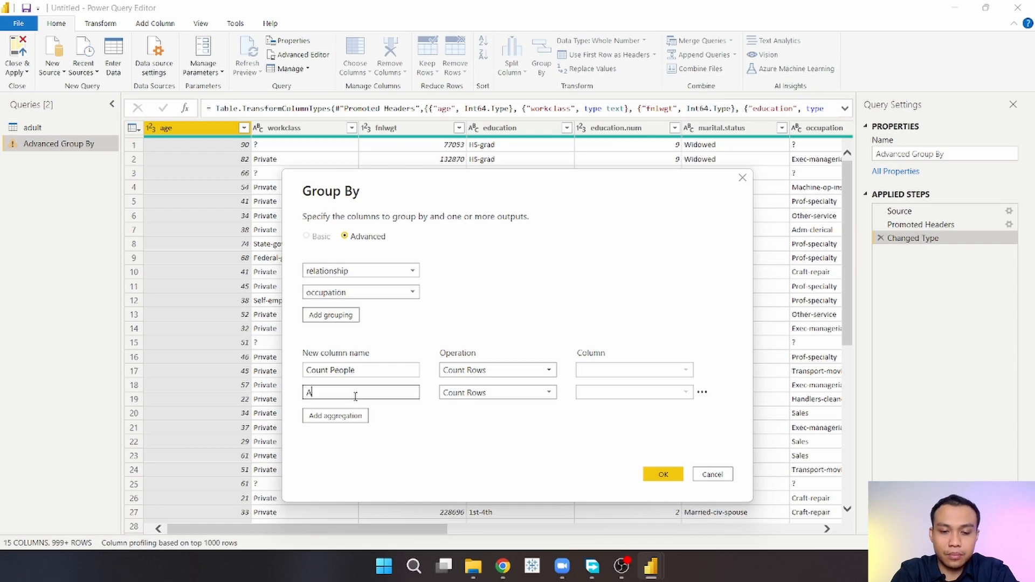
pyautogui.write('v')
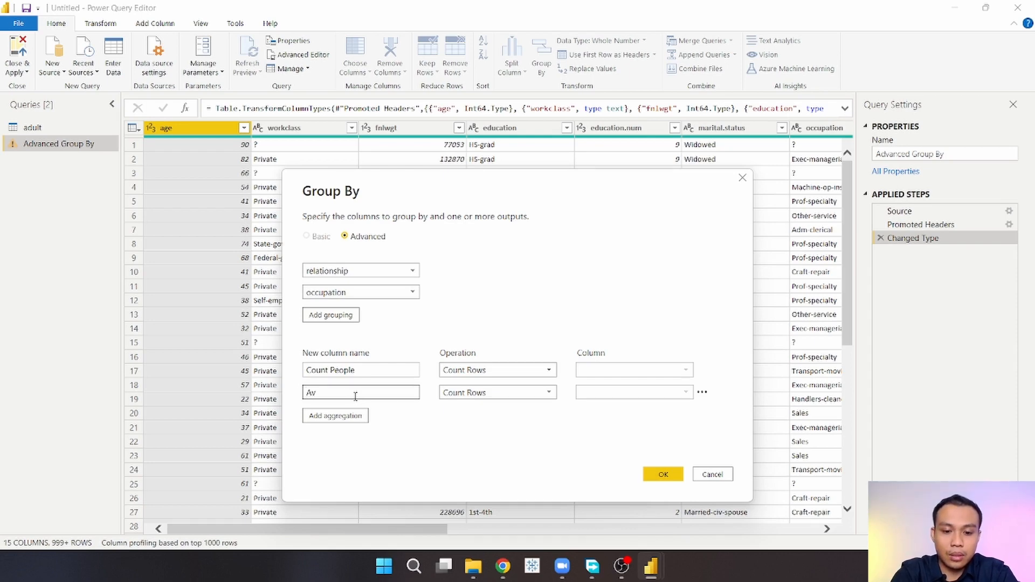
pyautogui.write('g Working')
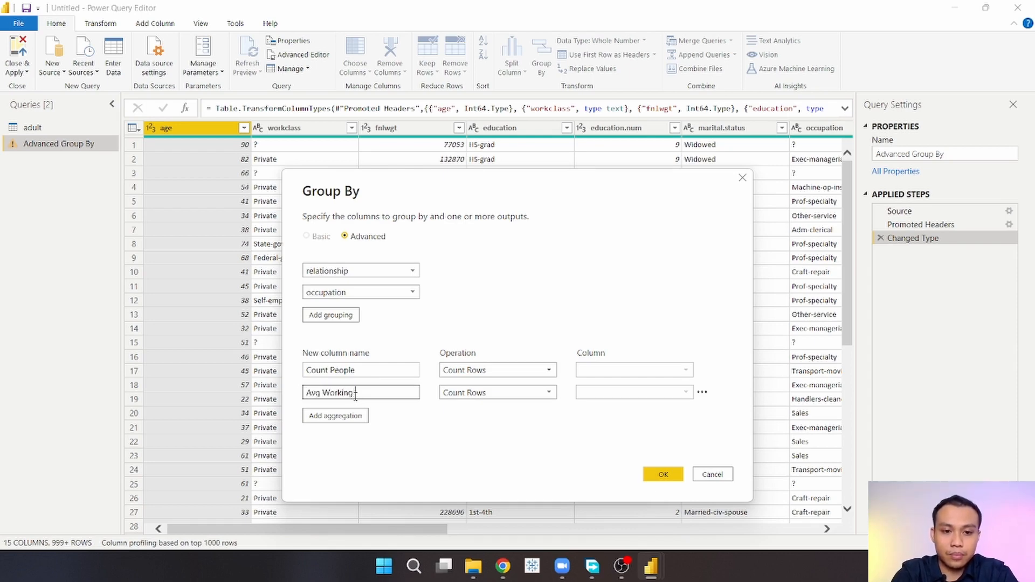
pyautogui.write(' Hours')
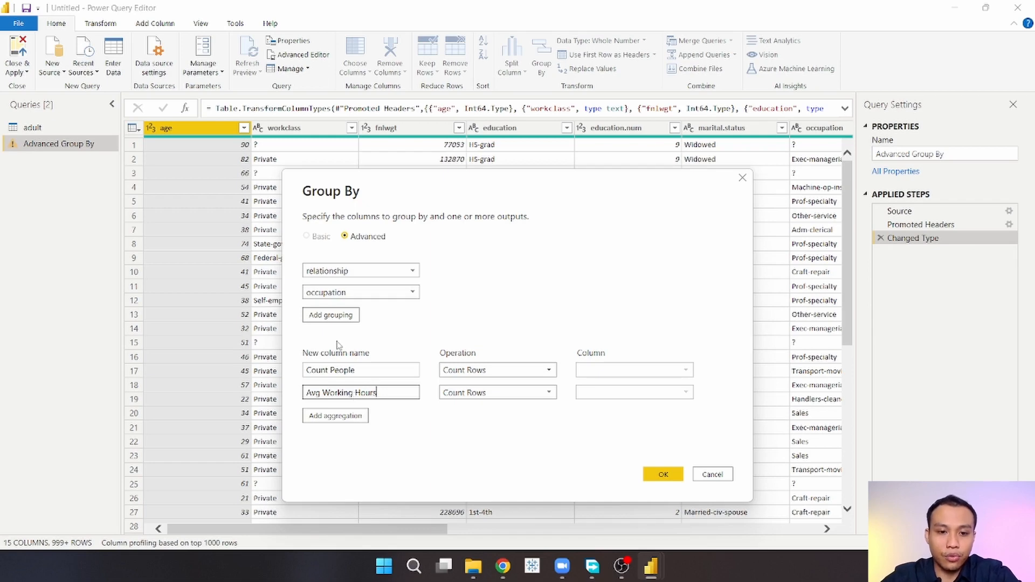
# Step: Set the second aggregation to Average over hours.per.week and apply the grouping
pyautogui.click(504, 398)
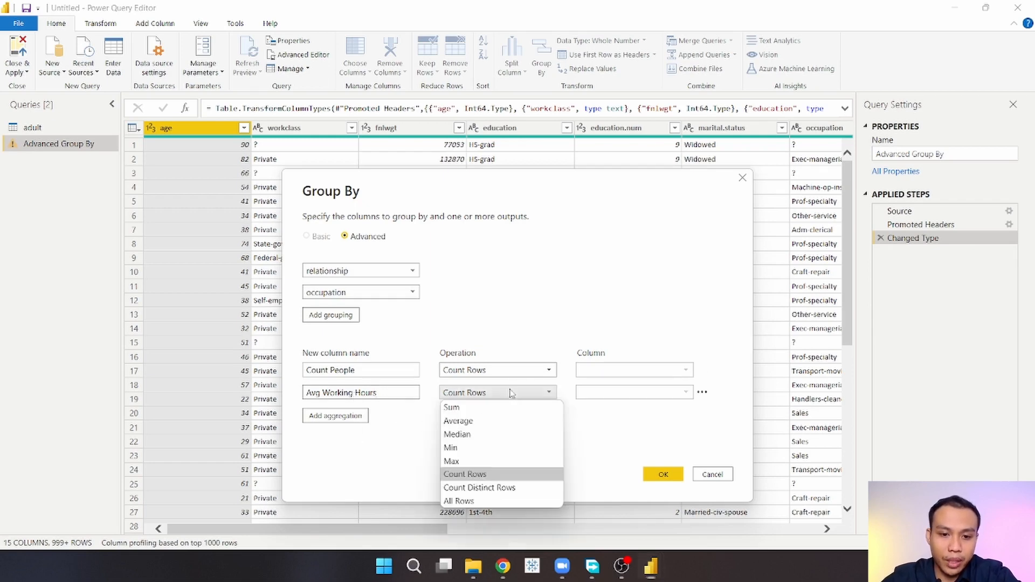
pyautogui.click(496, 423)
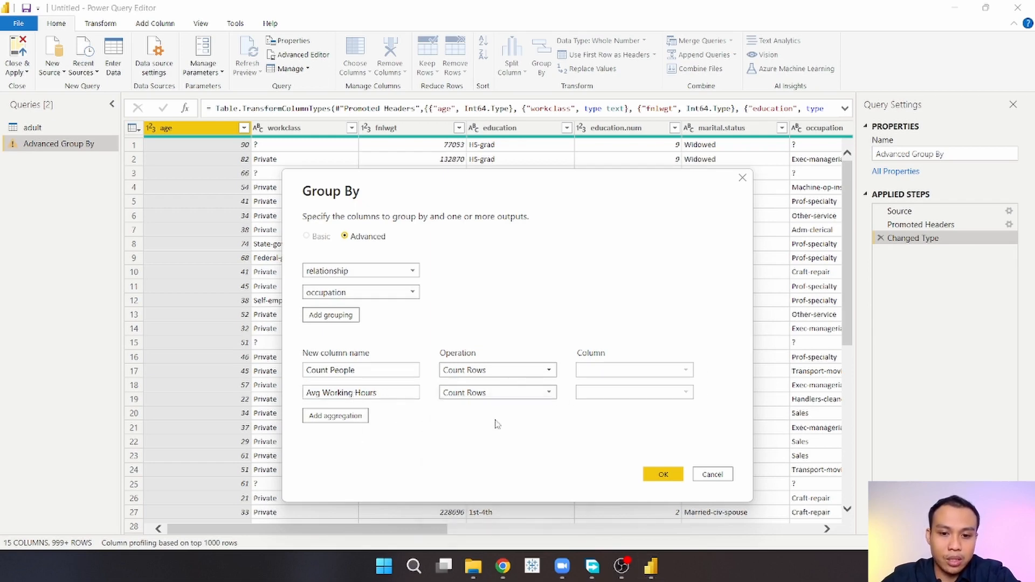
pyautogui.click(622, 399)
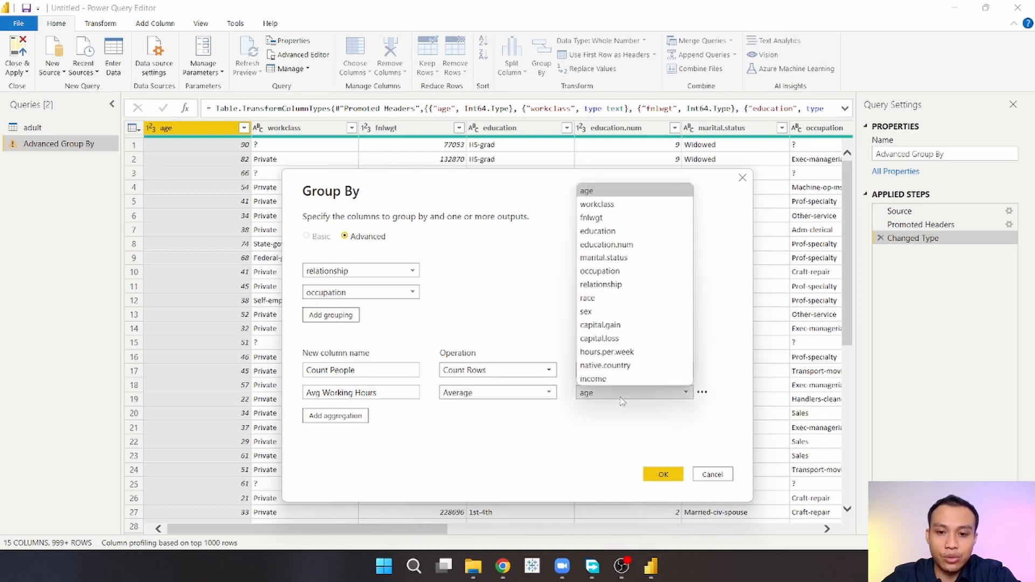
pyautogui.click(637, 353)
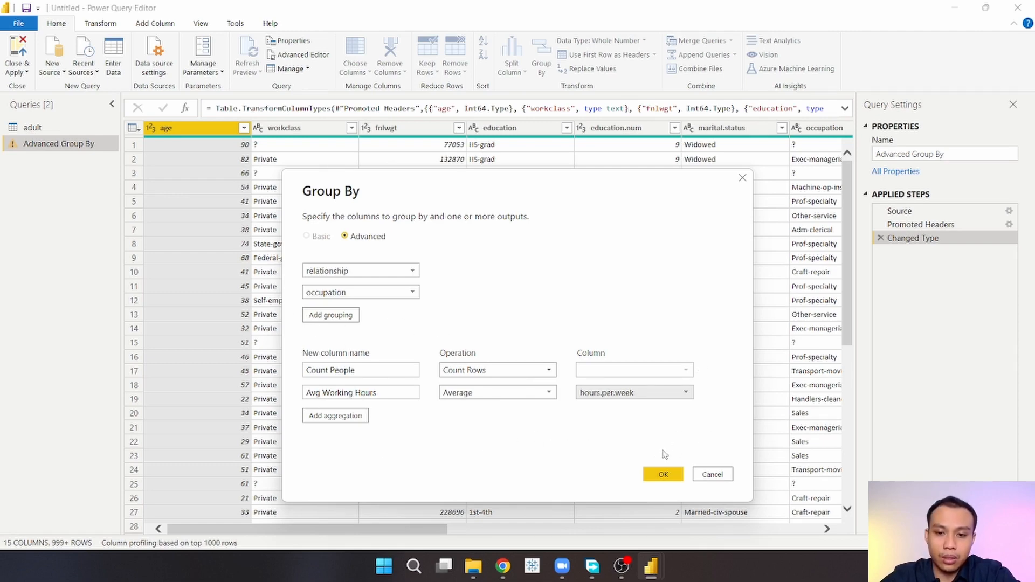
pyautogui.click(663, 474)
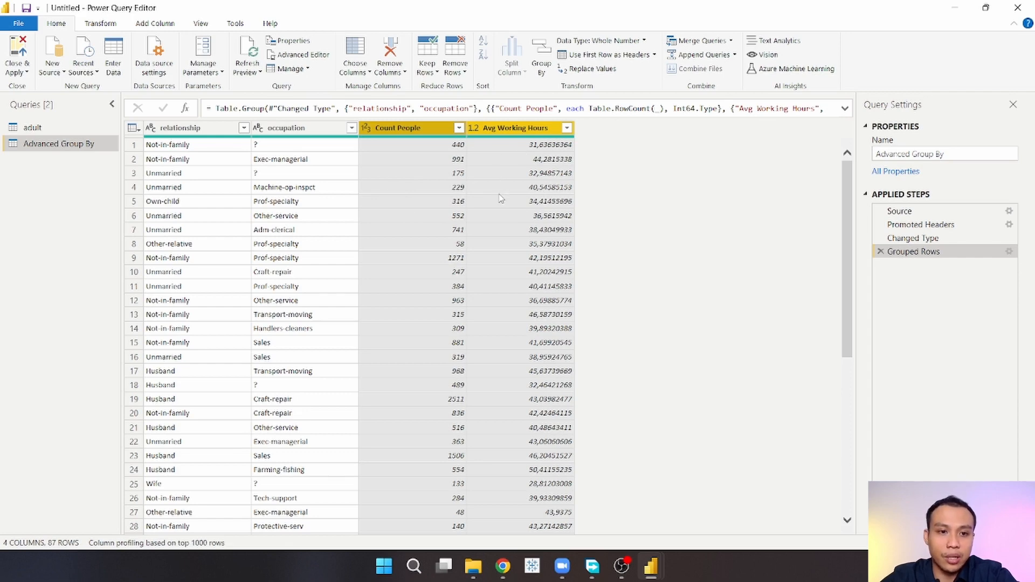
# Step: Sort the grouped table ascending by relationship and review the sorted rows
pyautogui.click(244, 128)
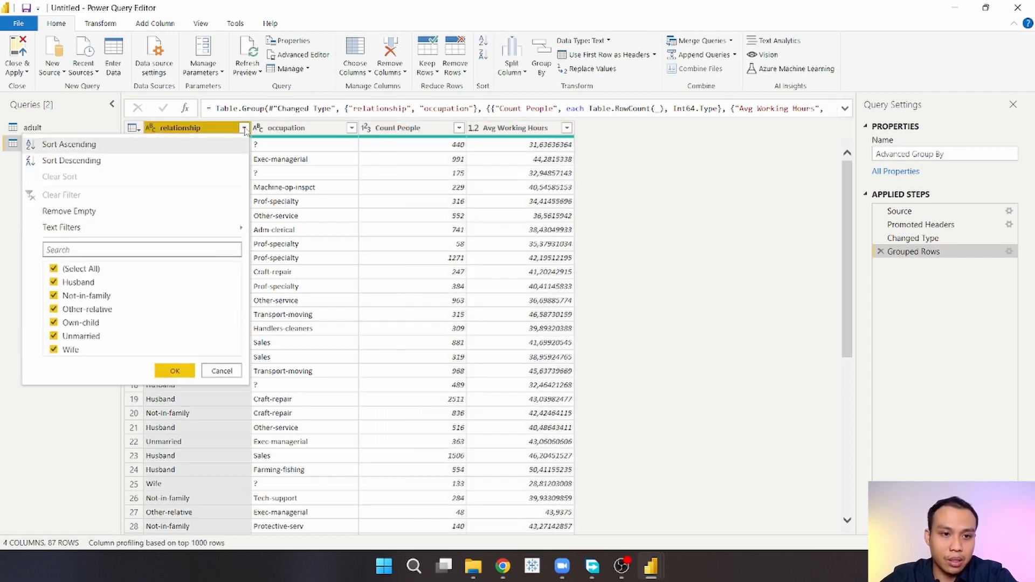
pyautogui.click(225, 144)
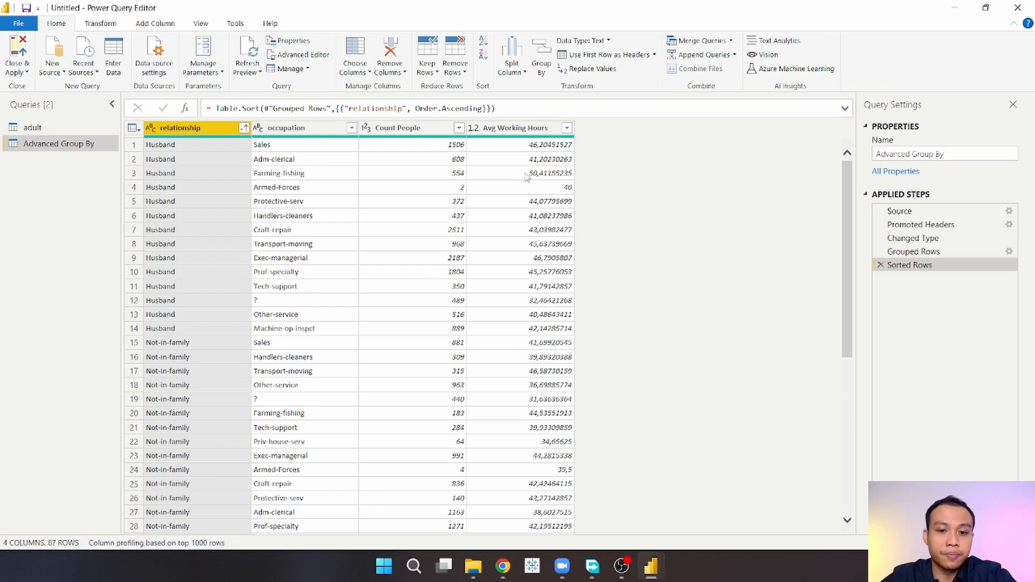
pyautogui.scroll(-6, 406, 286)
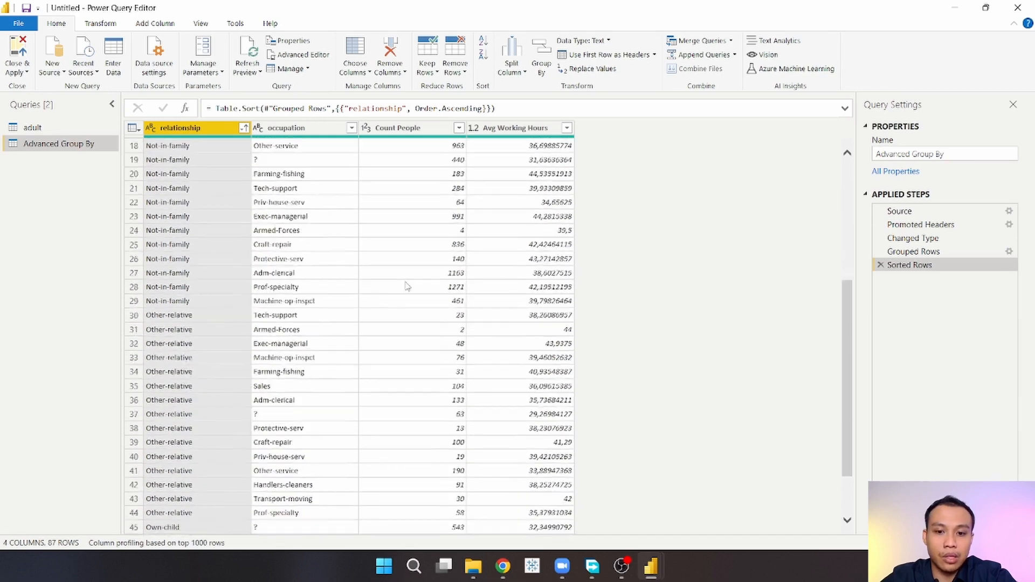
pyautogui.scroll(-8, 407, 286)
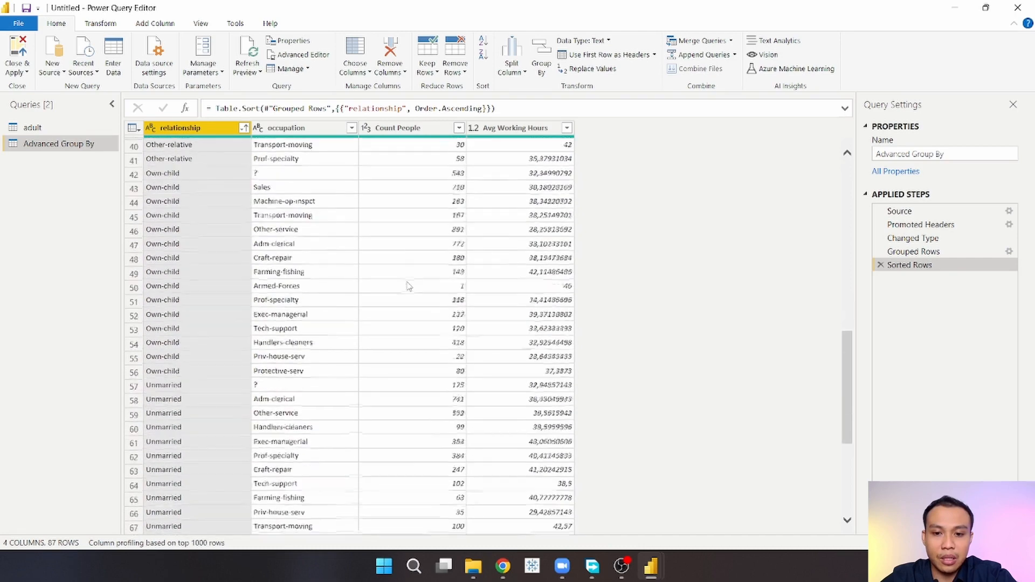
pyautogui.scroll(-3, 408, 286)
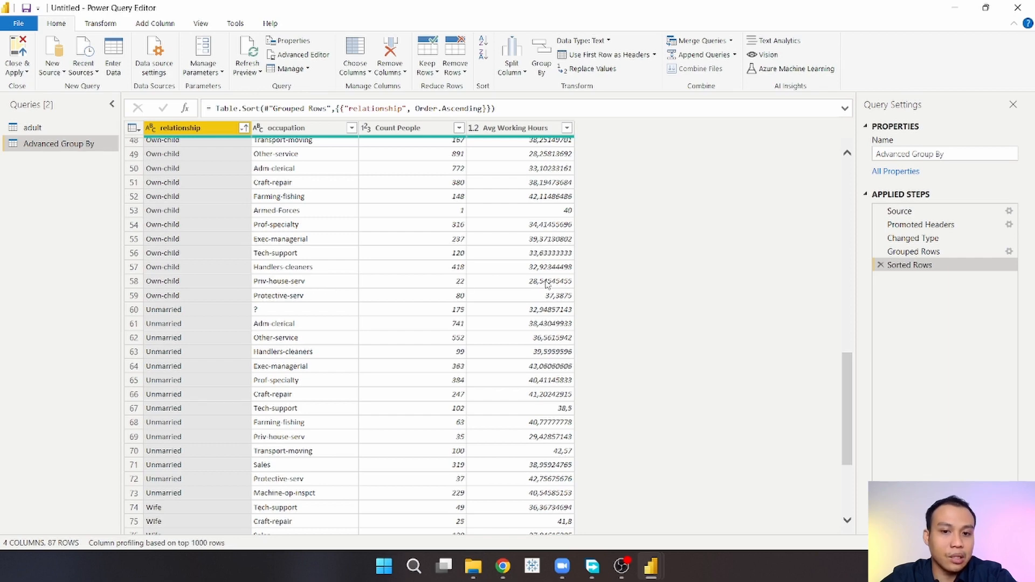
pyautogui.scroll(-4, 547, 284)
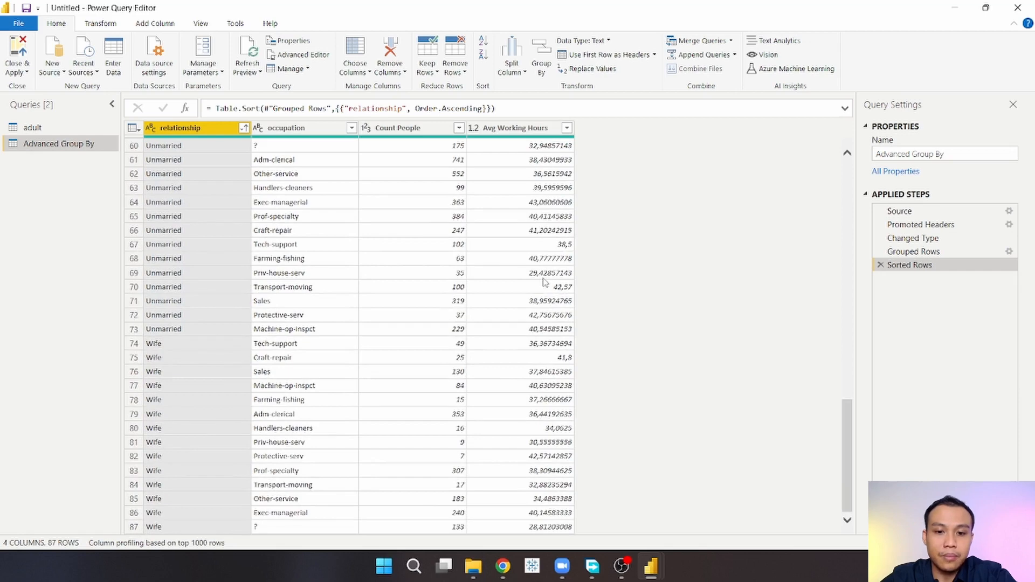
pyautogui.scroll(3, 323, 176)
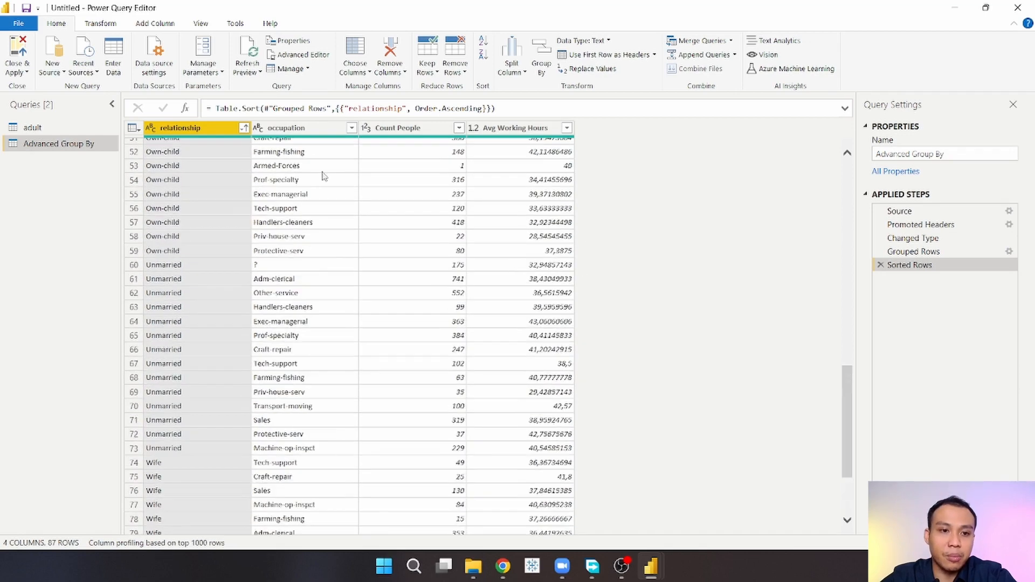
pyautogui.scroll(10, 227, 205)
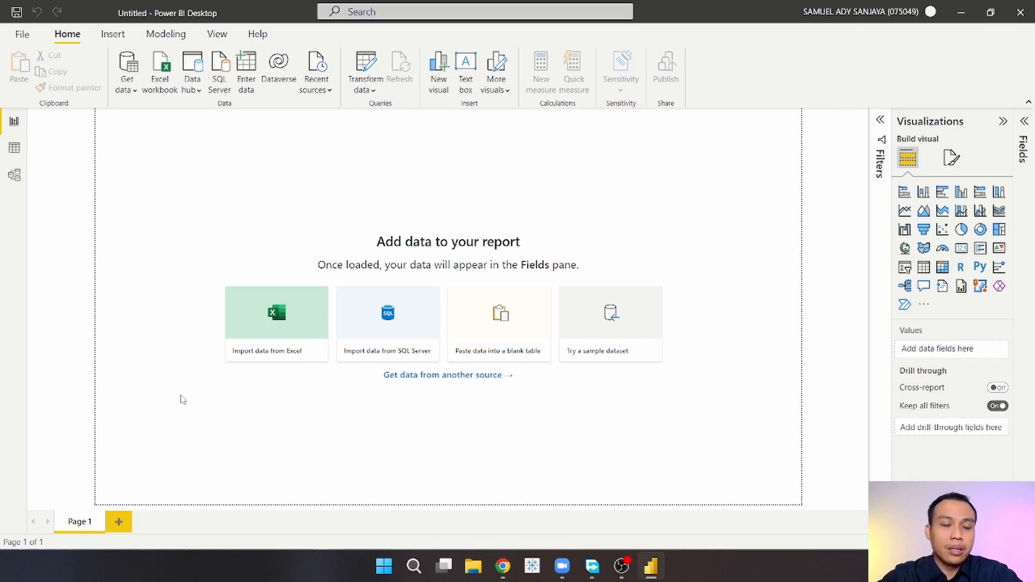
# Step: Import the Orders, People and Returns sheets from the Global Superstore.xls Excel file and load them
pyautogui.click(272, 322)
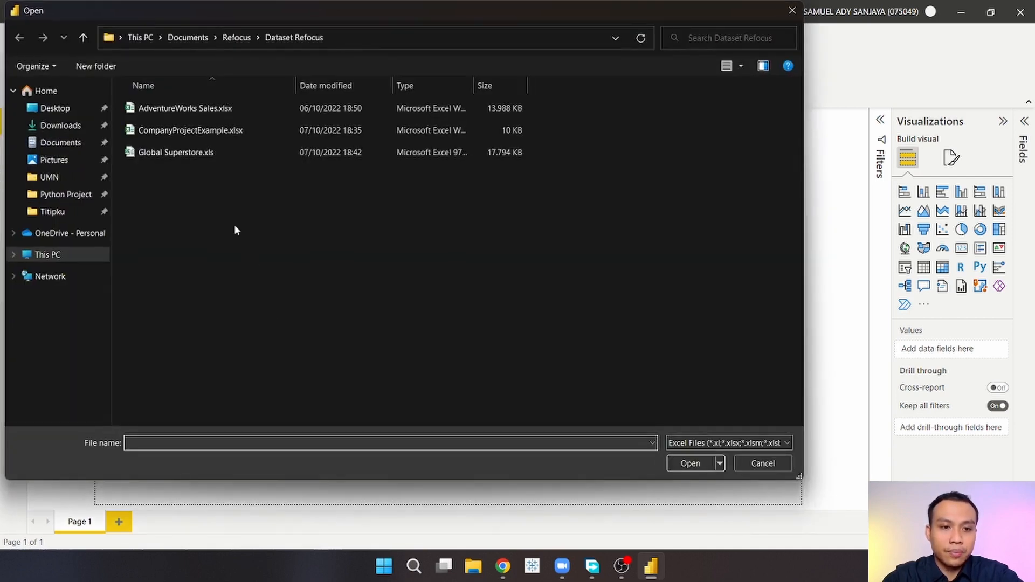
pyautogui.click(185, 152)
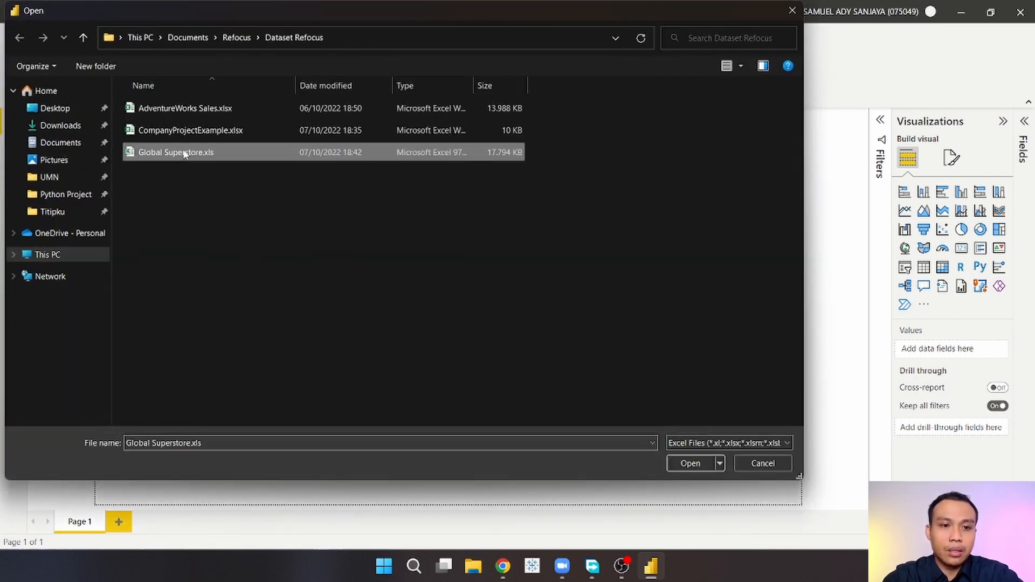
pyautogui.click(689, 463)
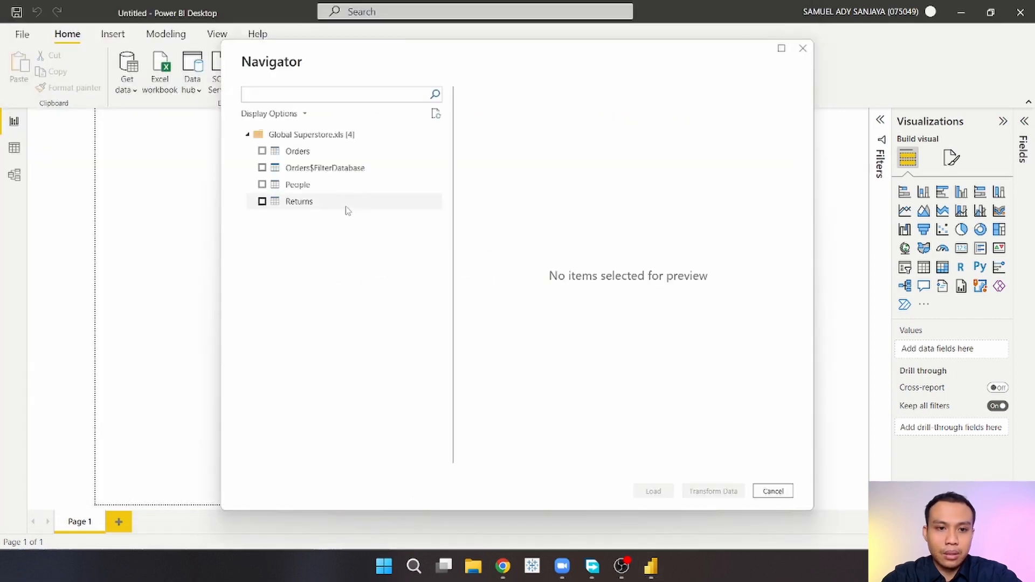
pyautogui.click(262, 151)
pyautogui.click(262, 185)
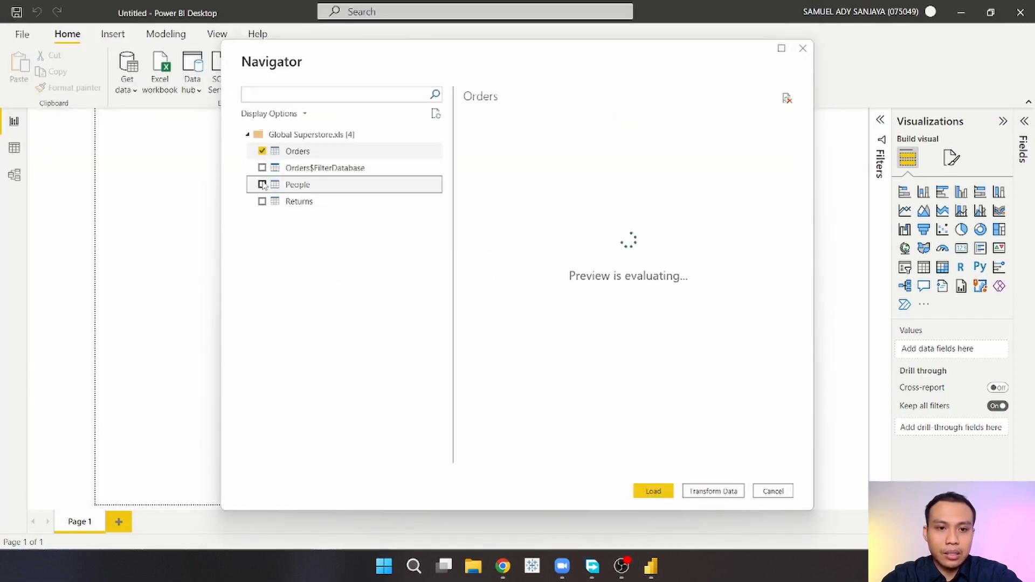
pyautogui.click(262, 201)
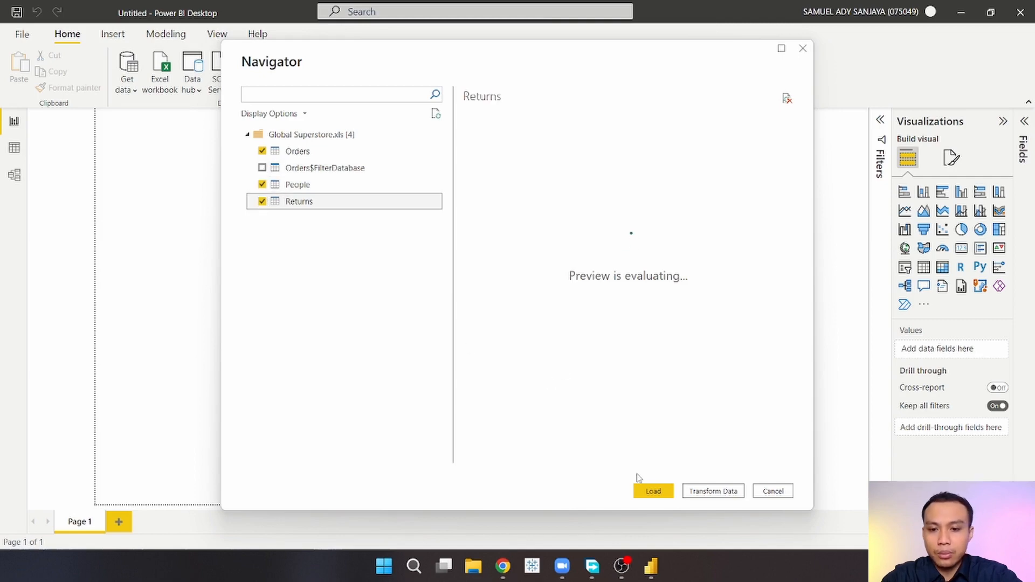
pyautogui.click(650, 491)
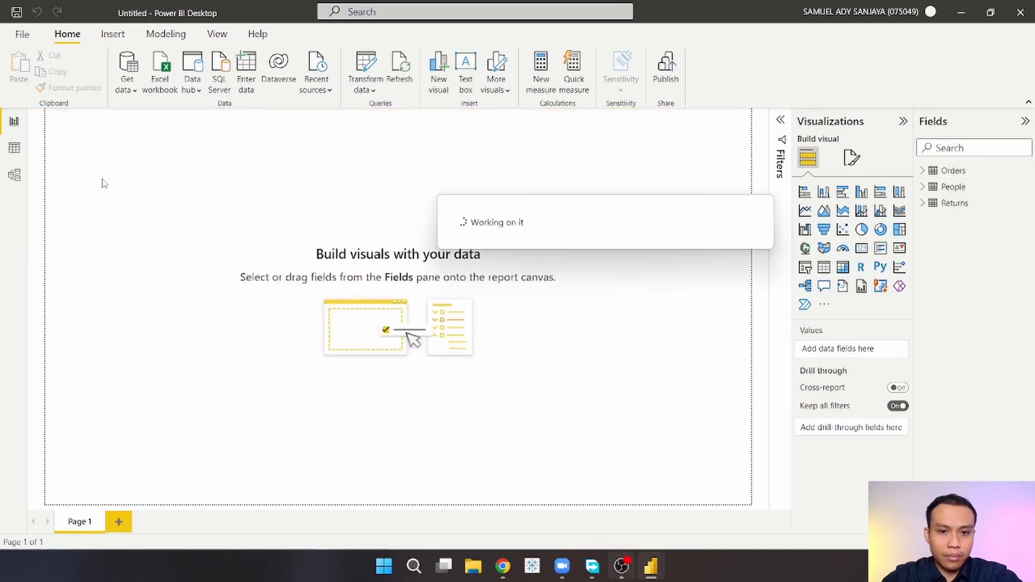
# Step: Browse the loaded Orders, People and Returns tables in the data view, then return to the report
pyautogui.click(13, 149)
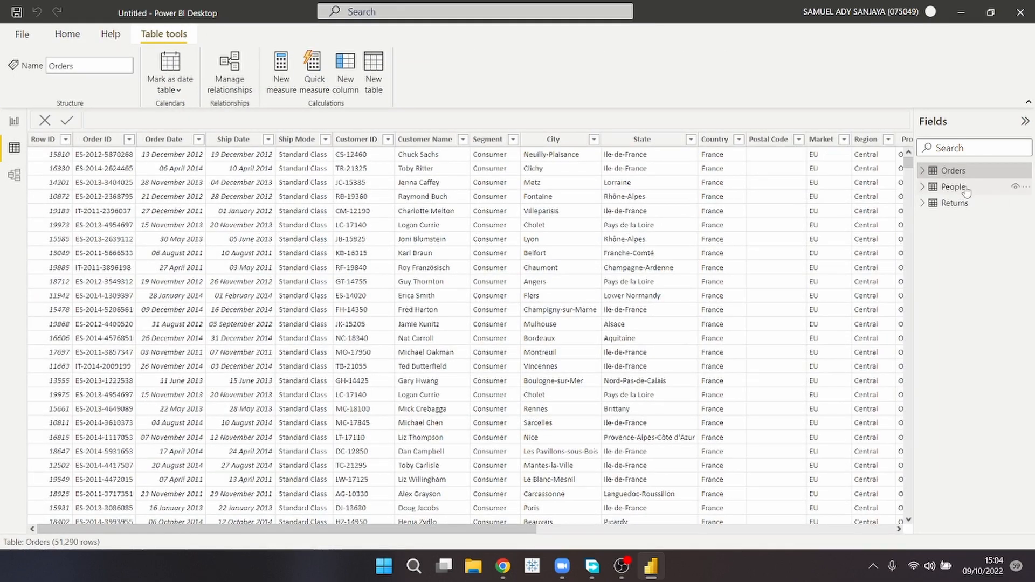
pyautogui.click(965, 189)
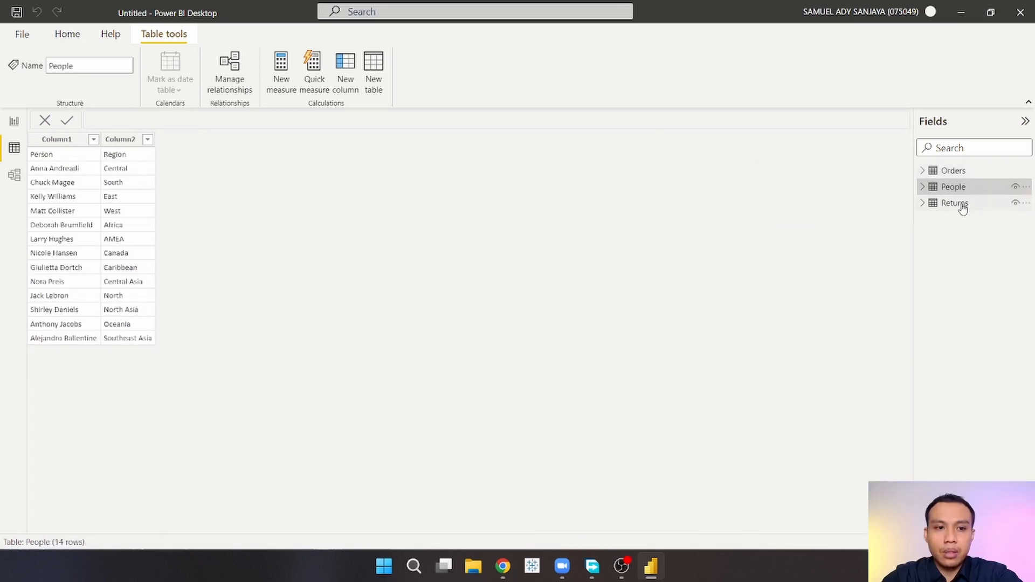
pyautogui.click(962, 207)
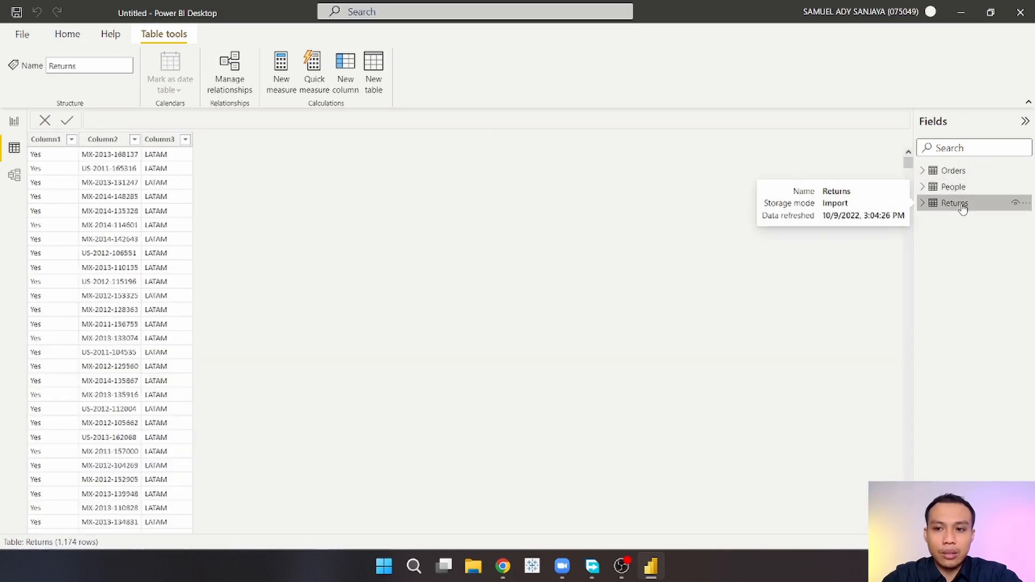
pyautogui.click(15, 122)
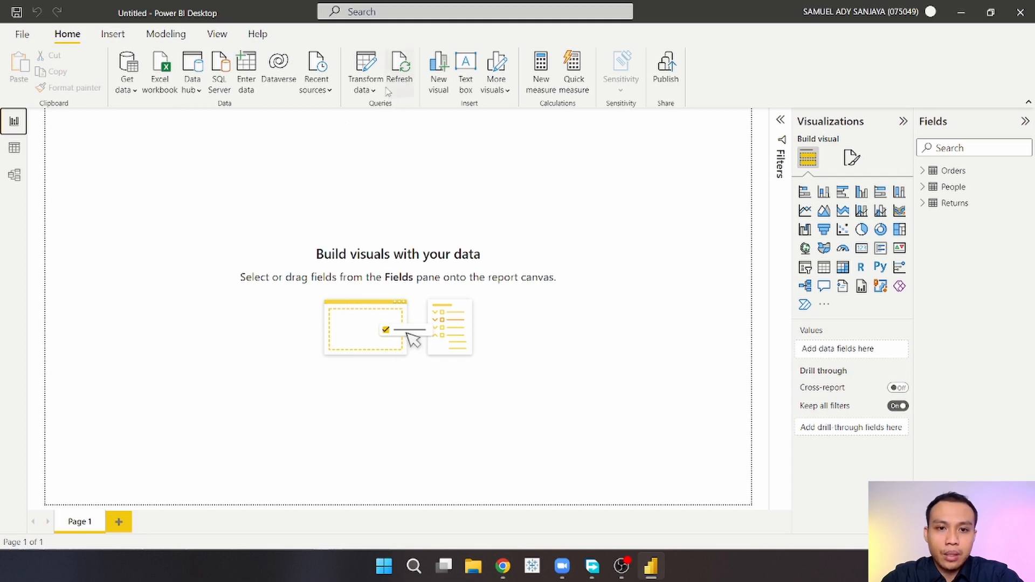
# Step: Open the Power Query editor and promote the first row of the People query to headers
pyautogui.click(369, 70)
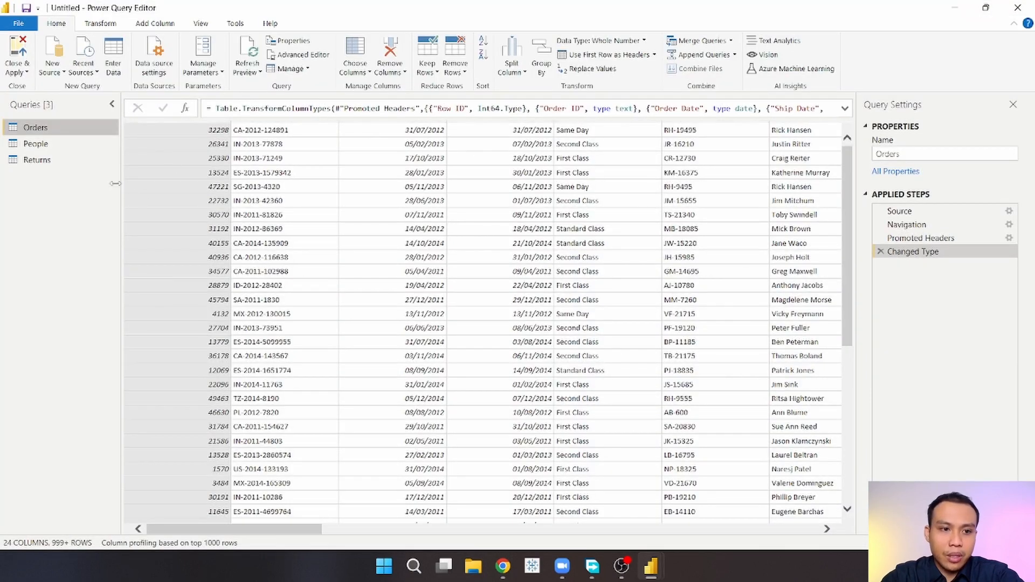
pyautogui.click(49, 146)
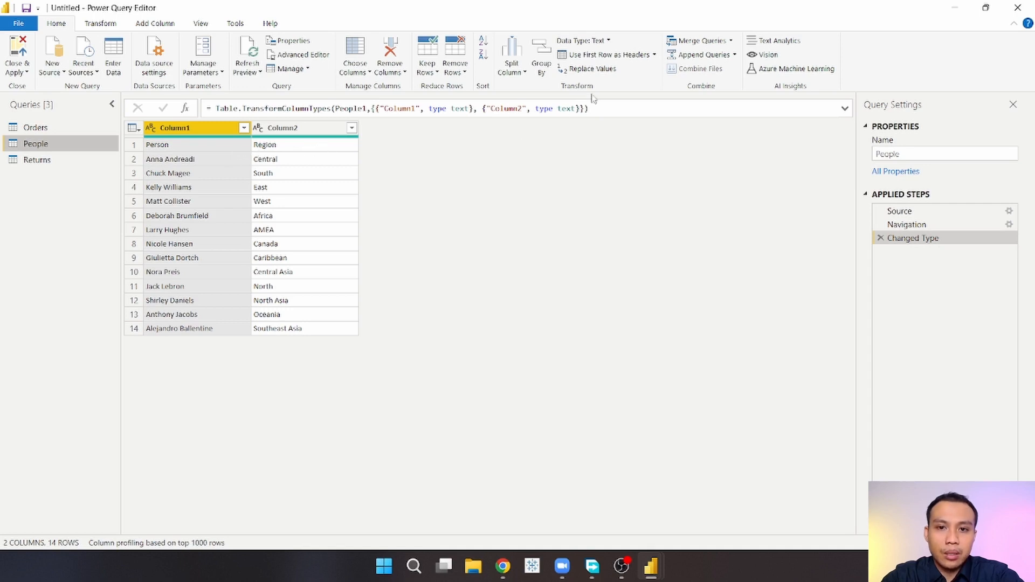
pyautogui.click(604, 55)
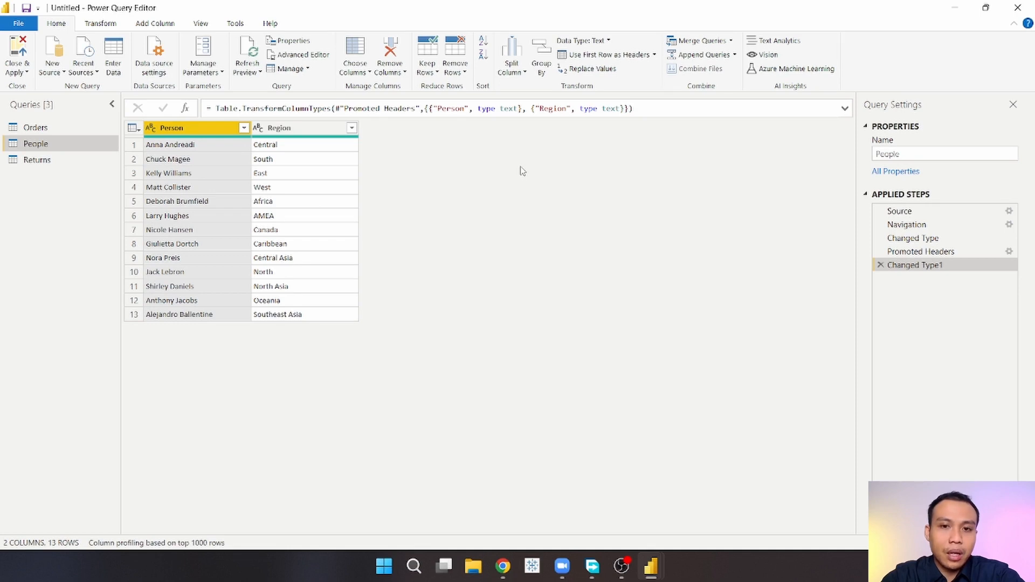
# Step: Split the People query's Person column by the Space delimiter at each occurrence
pyautogui.click(521, 71)
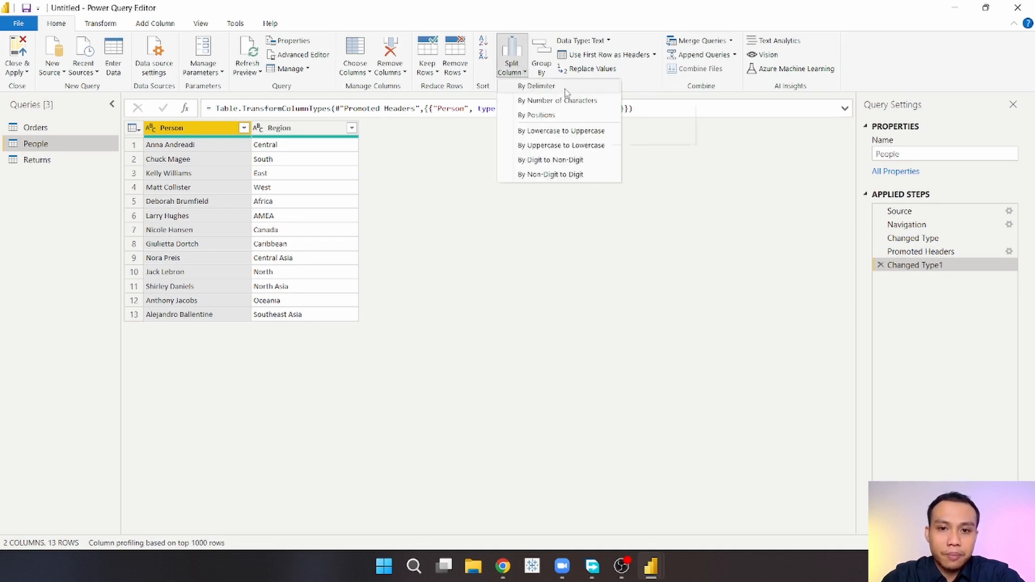
pyautogui.click(466, 161)
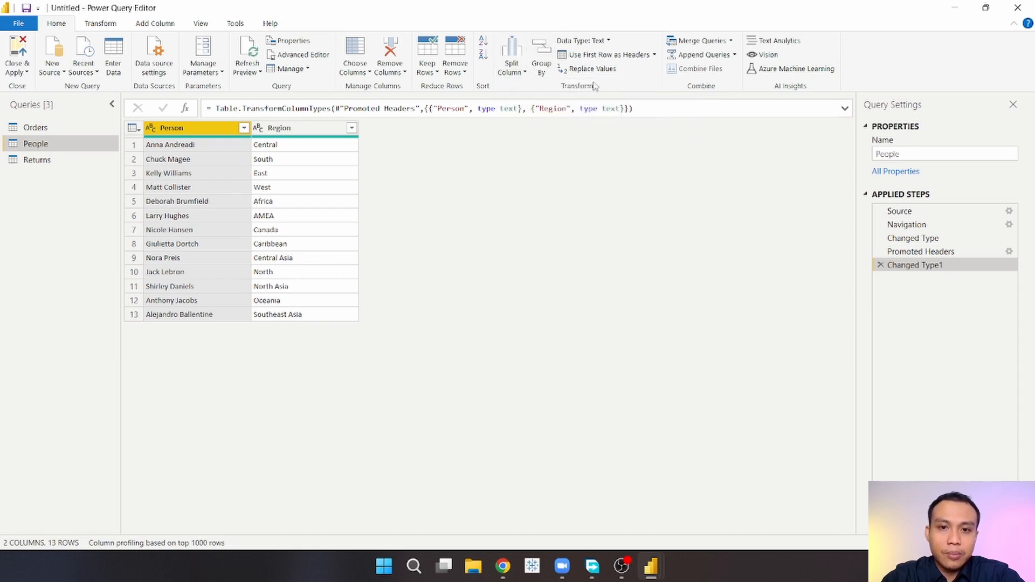
pyautogui.click(521, 74)
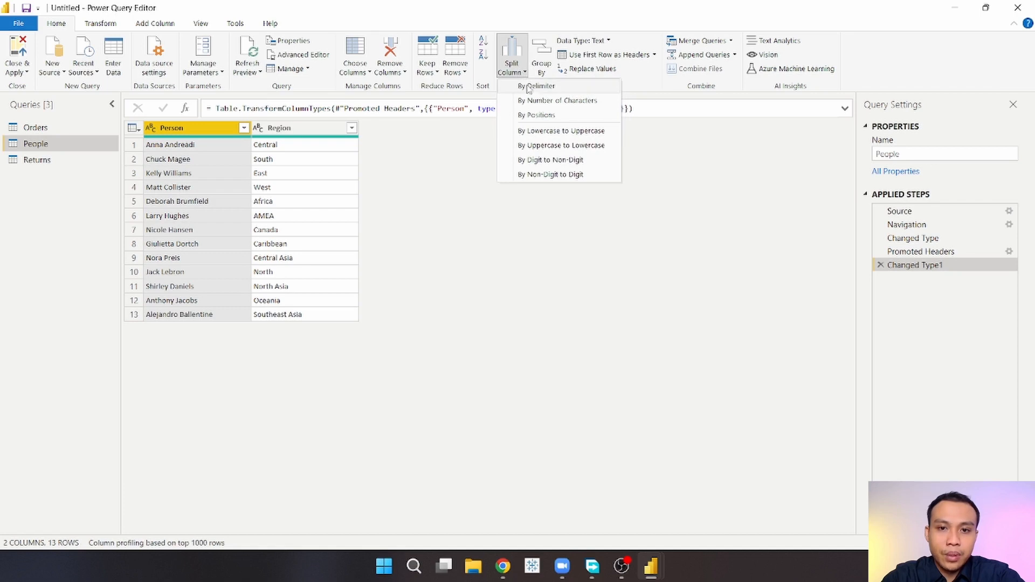
pyautogui.click(560, 92)
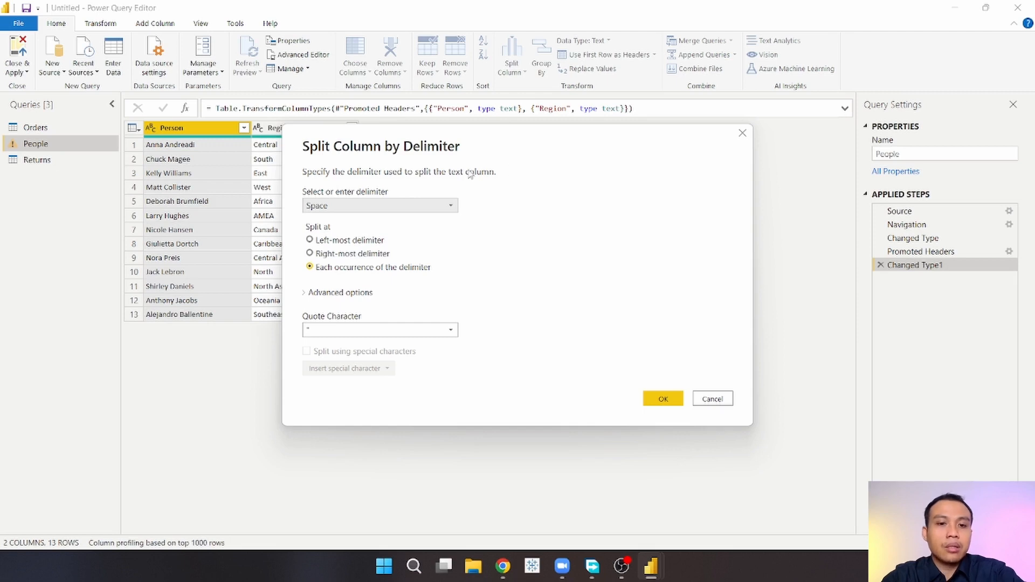
pyautogui.click(450, 207)
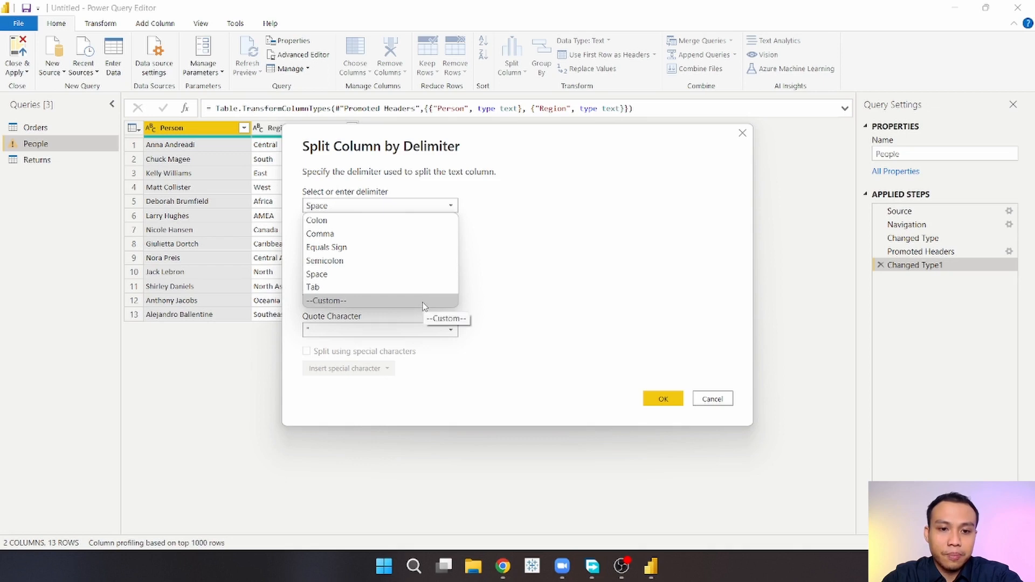
pyautogui.click(427, 275)
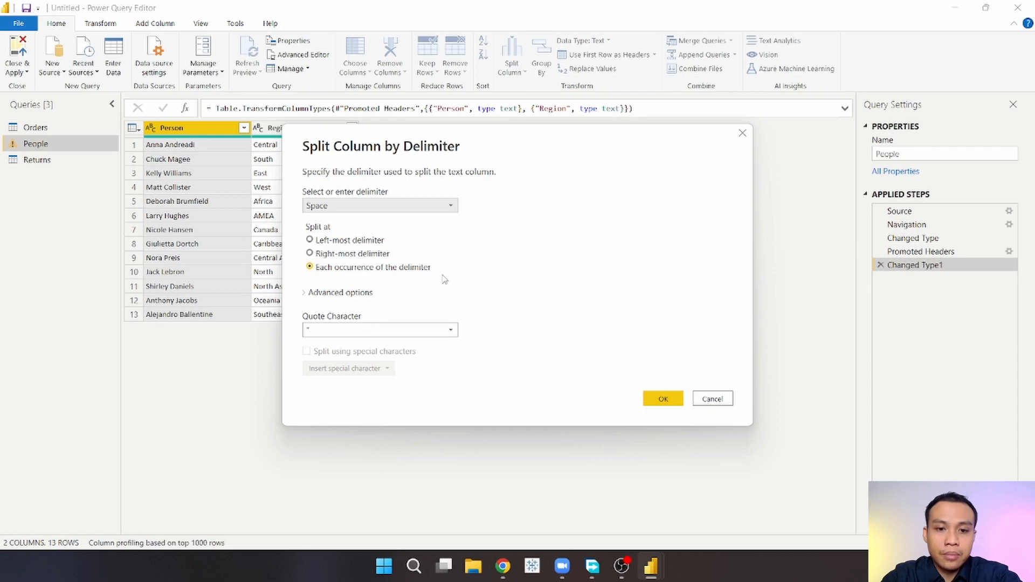
pyautogui.click(663, 398)
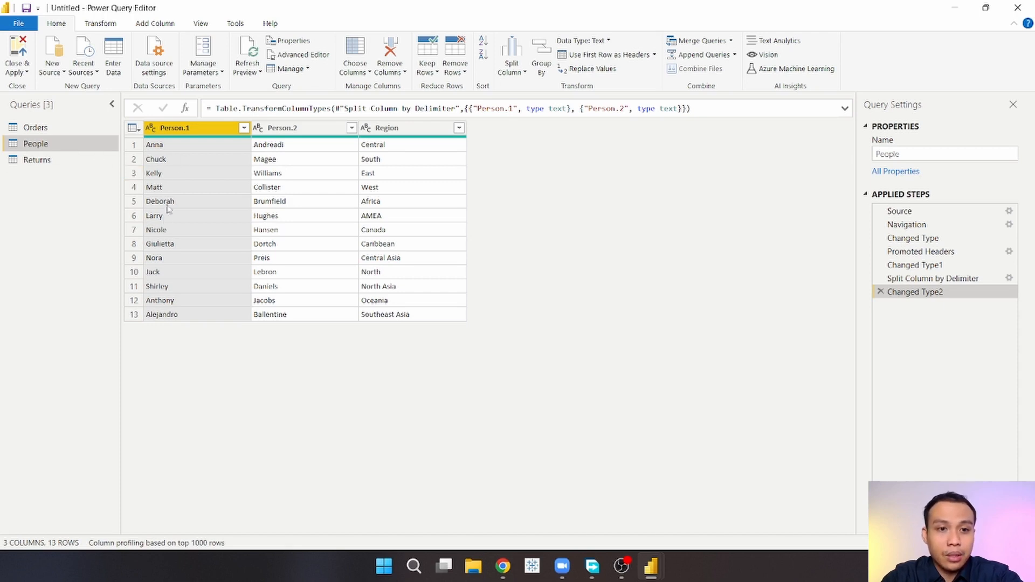
pyautogui.keyDown('ctrl'); pyautogui.click(277, 132); pyautogui.keyUp('ctrl')
pyautogui.keyDown('ctrl'); pyautogui.click(276, 133); pyautogui.keyUp('ctrl')
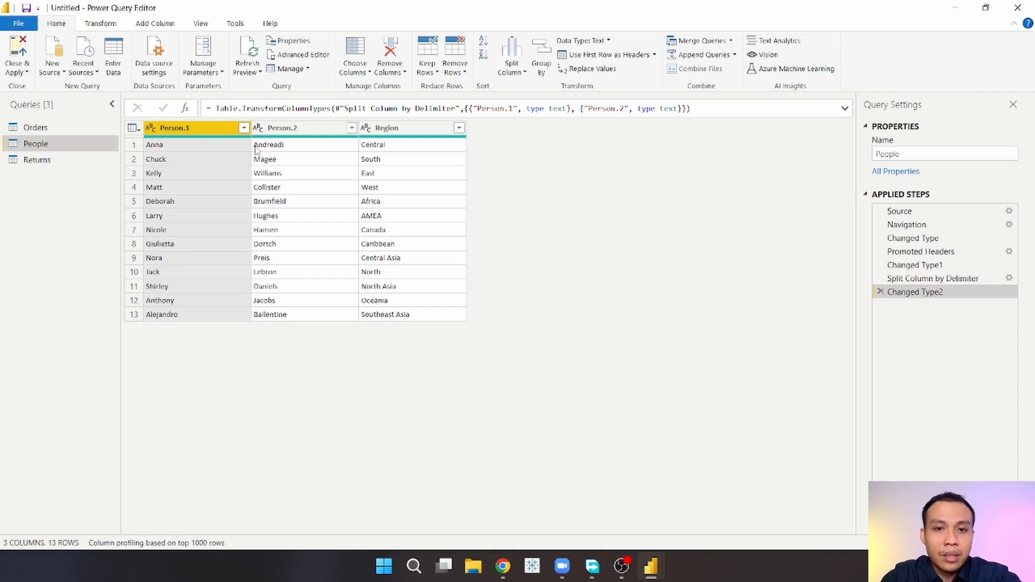
pyautogui.click(522, 70)
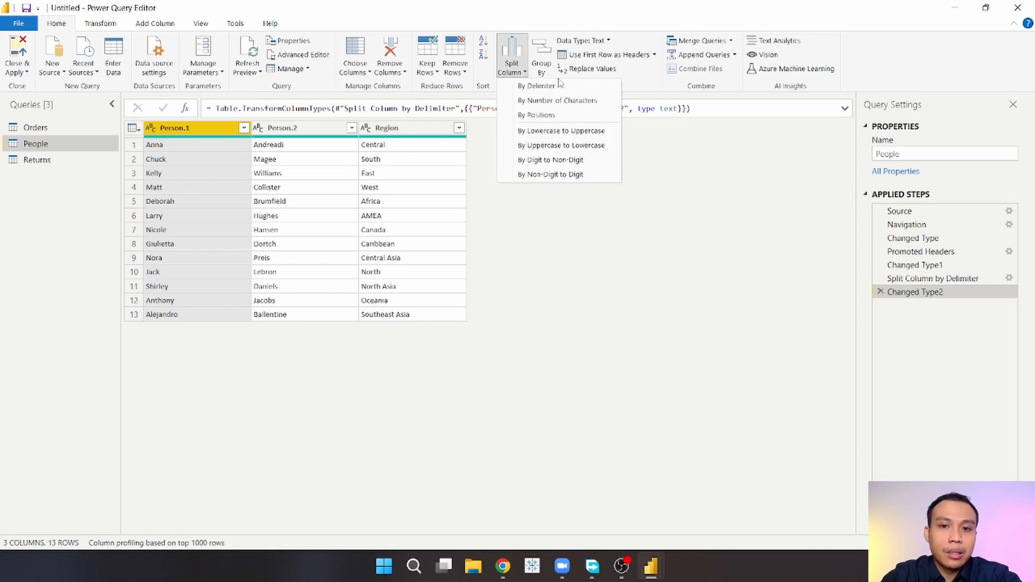
pyautogui.click(481, 146)
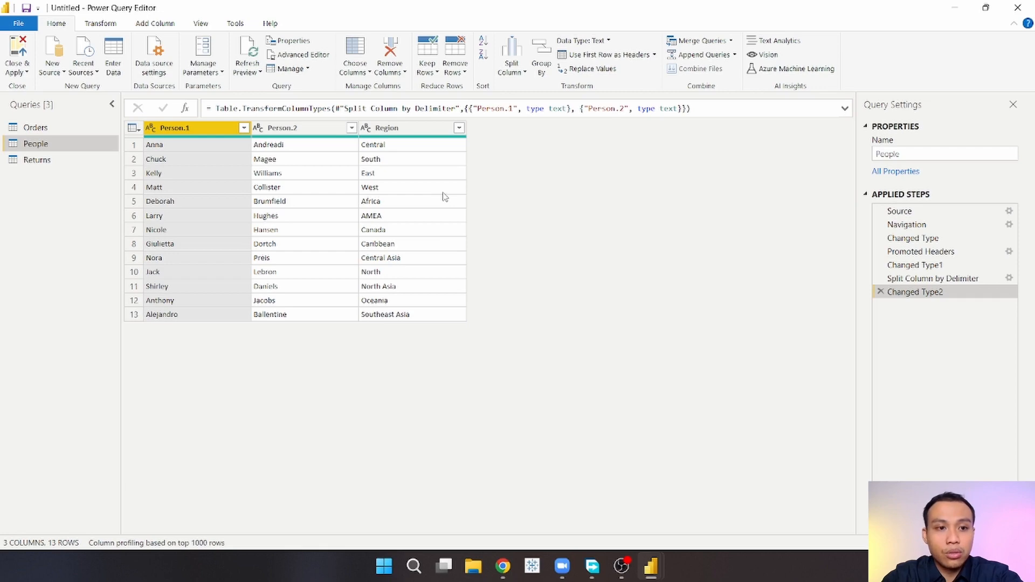
# Step: Split the Orders query's Customer ID column repeatedly every 2 characters
pyautogui.click(36, 128)
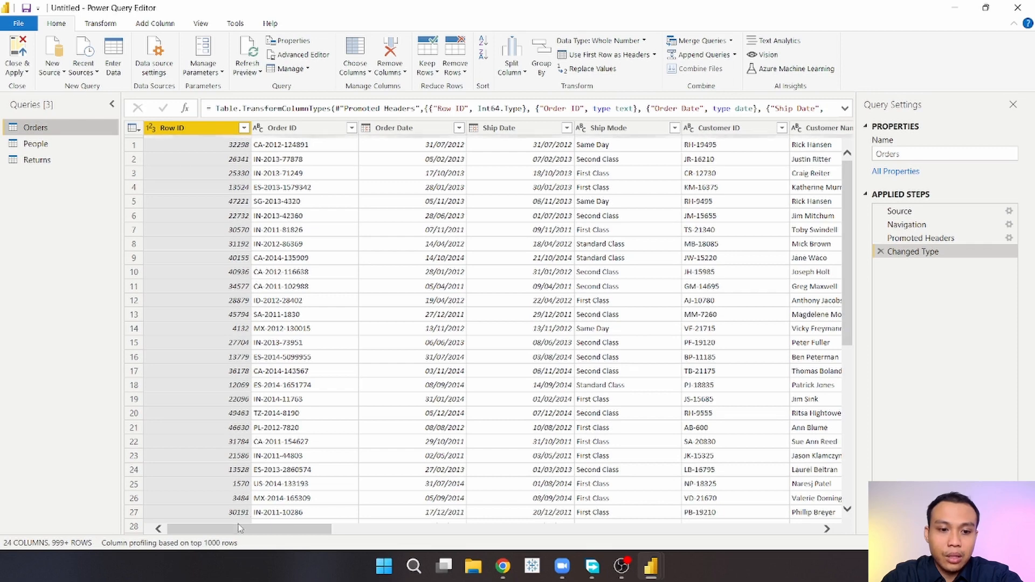
pyautogui.moveTo(239, 528); pyautogui.dragTo(305, 532)
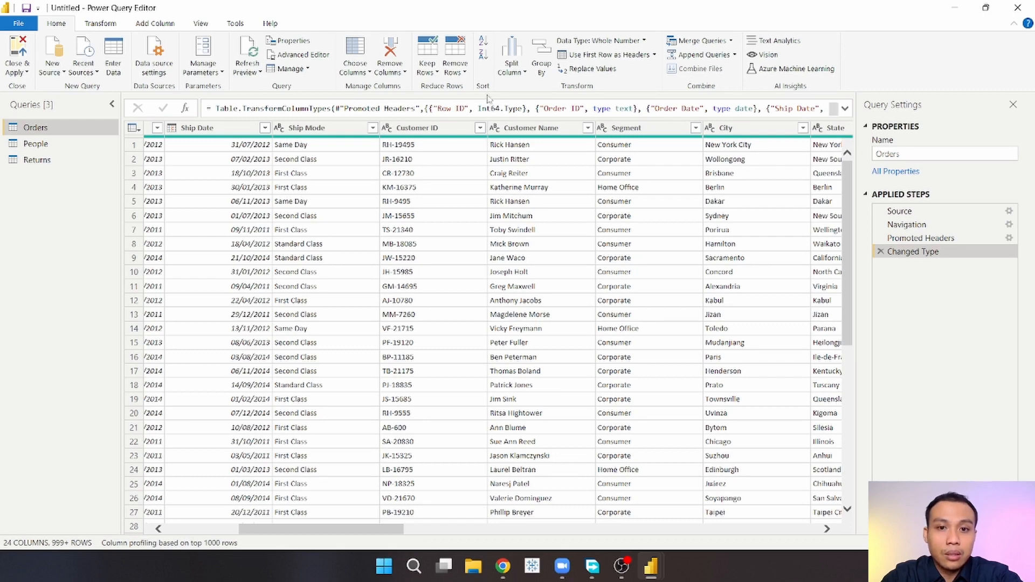
pyautogui.click(523, 76)
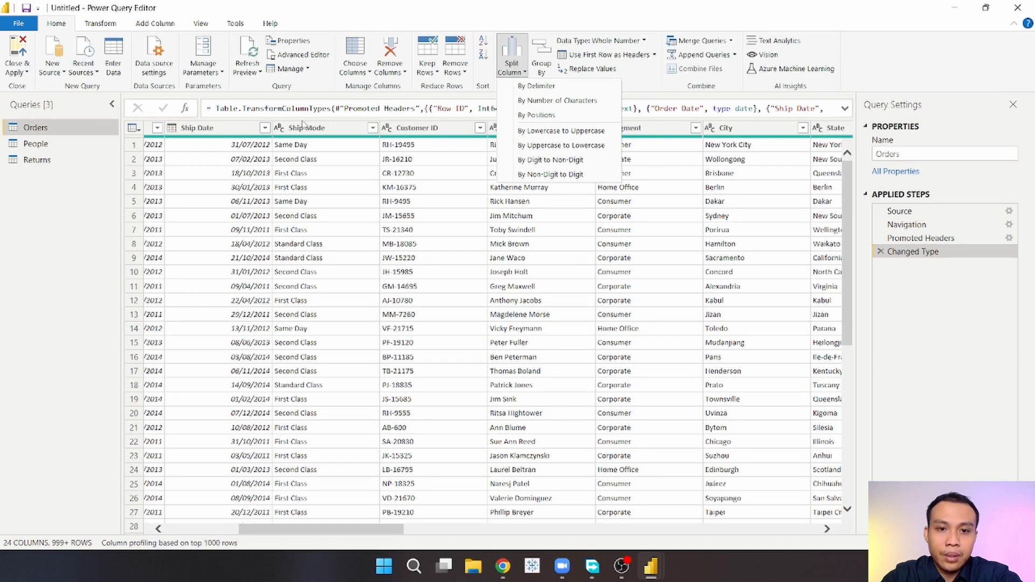
pyautogui.click(440, 129)
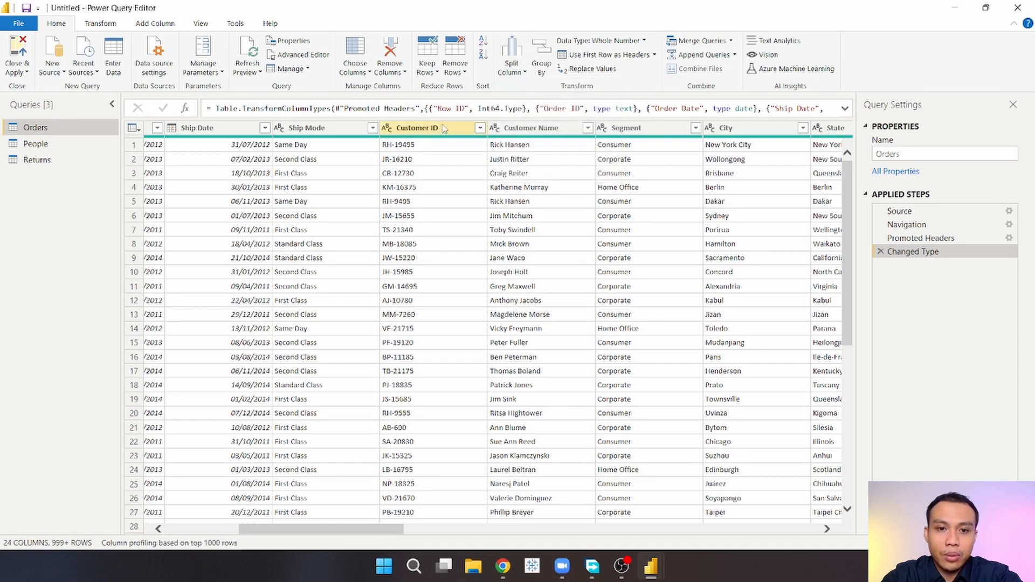
pyautogui.click(444, 128)
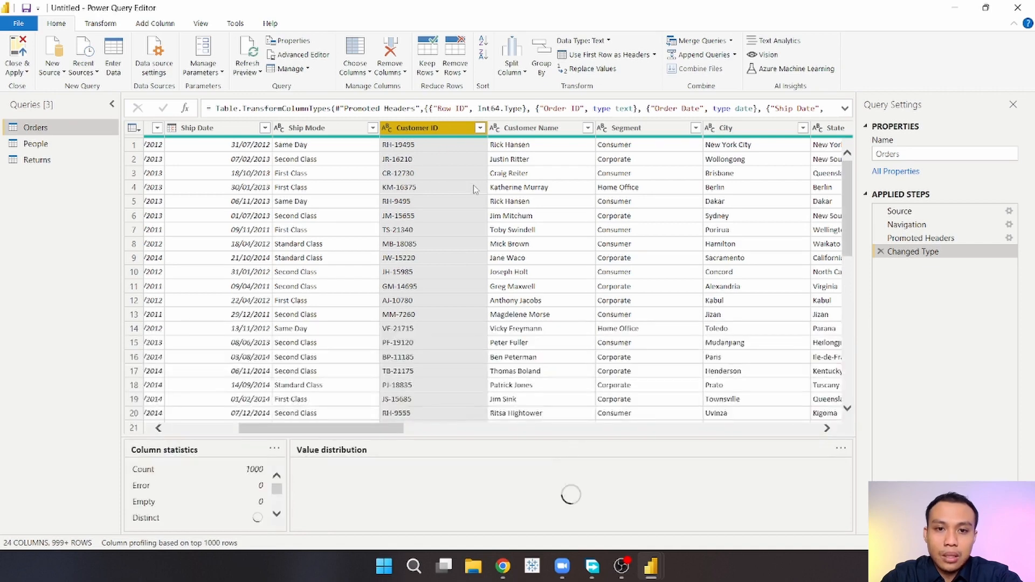
pyautogui.click(518, 75)
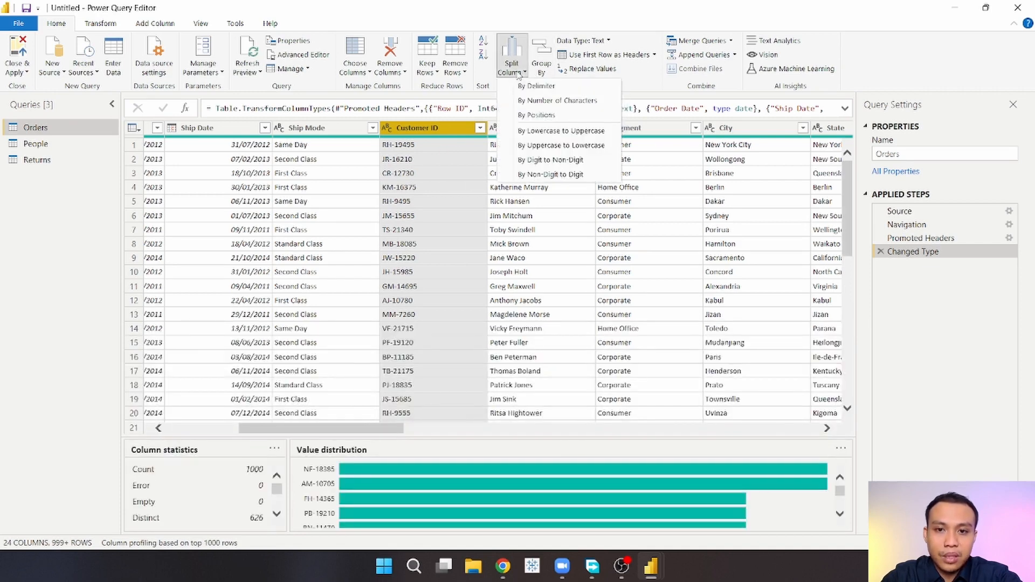
pyautogui.click(602, 102)
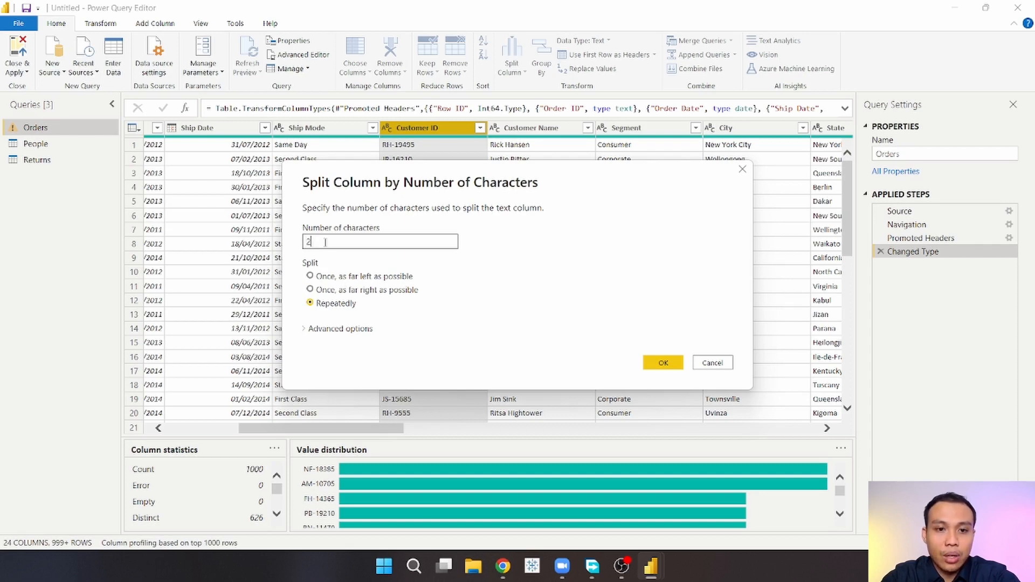
pyautogui.click(661, 362)
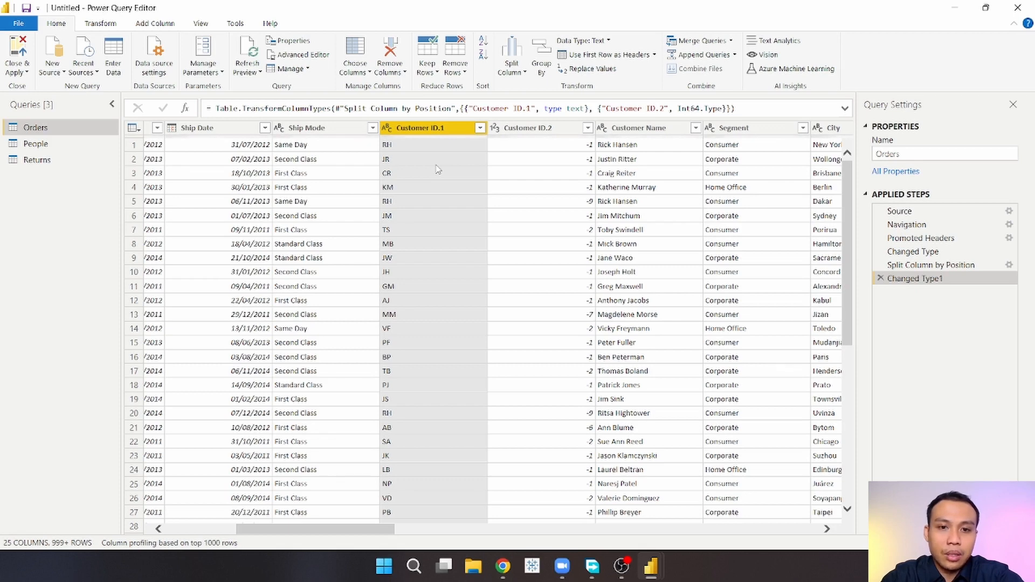
# Step: Delete the split and its type-change steps from the Orders query's applied steps
pyautogui.click(881, 279)
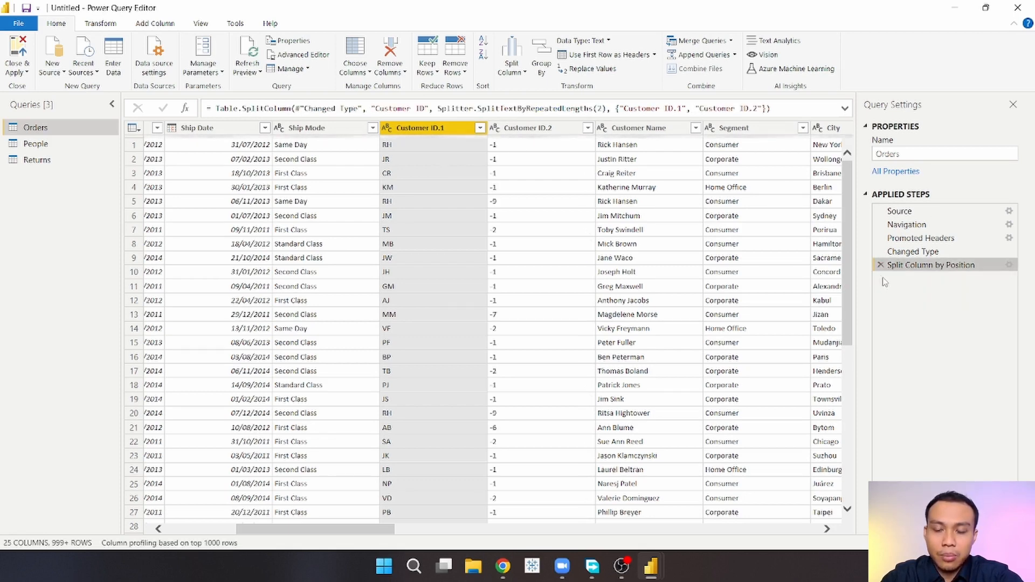
pyautogui.click(881, 265)
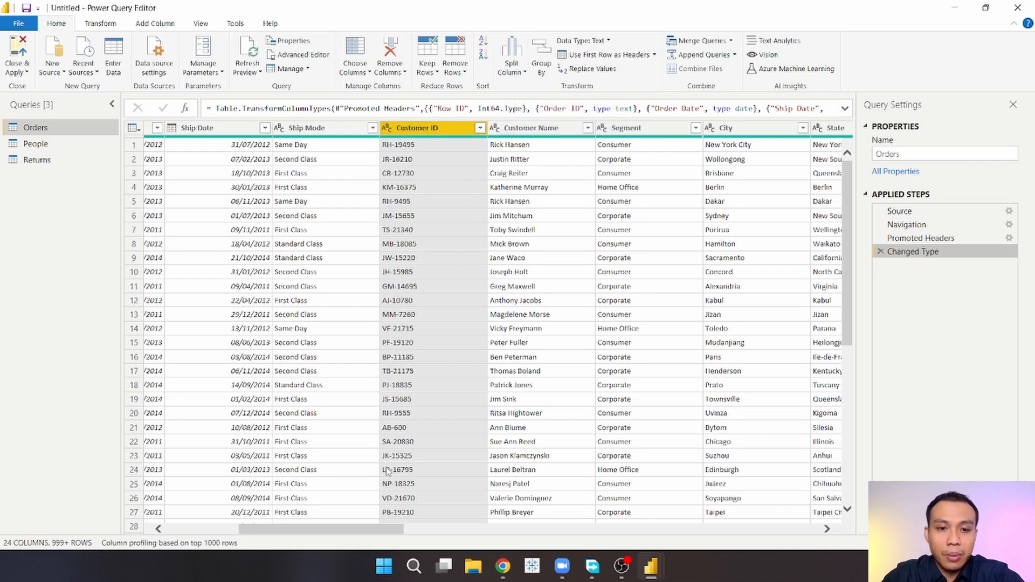
# Step: Split the Customer ID column again by number of characters, repeatedly every 2 characters
pyautogui.click(521, 71)
pyautogui.click(540, 101)
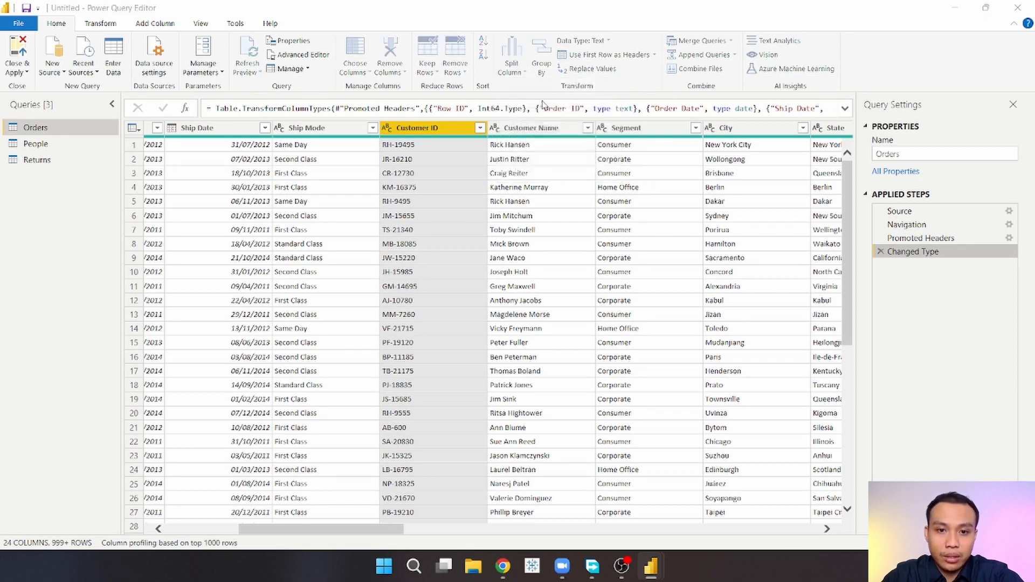
pyautogui.write('2')
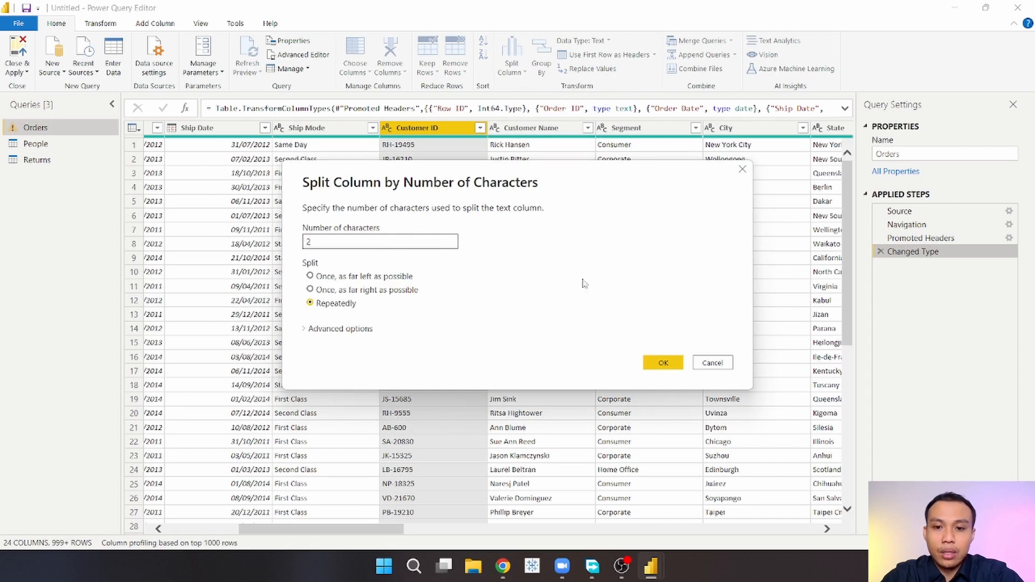
pyautogui.click(667, 362)
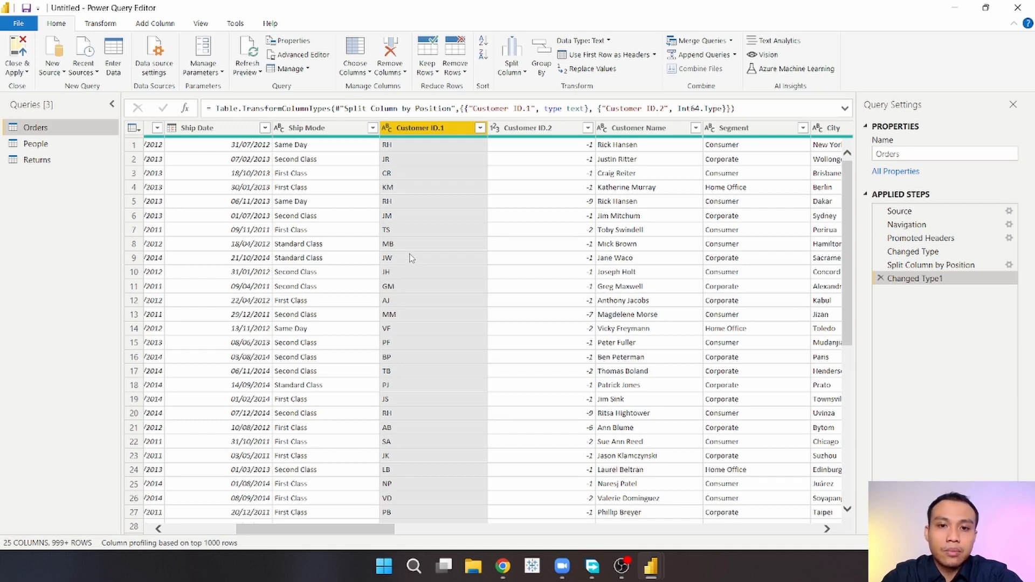
pyautogui.click(525, 72)
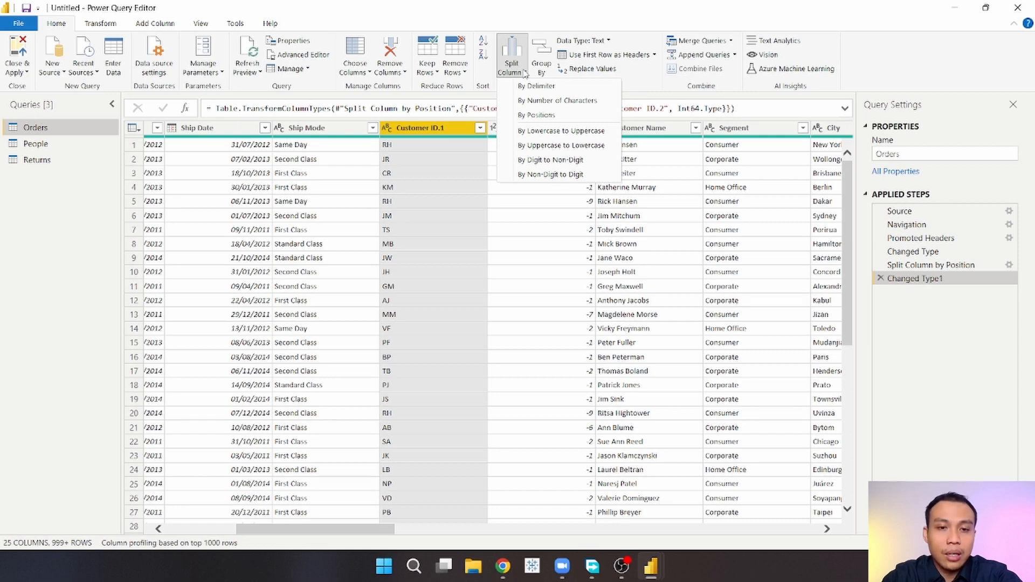
pyautogui.click(423, 224)
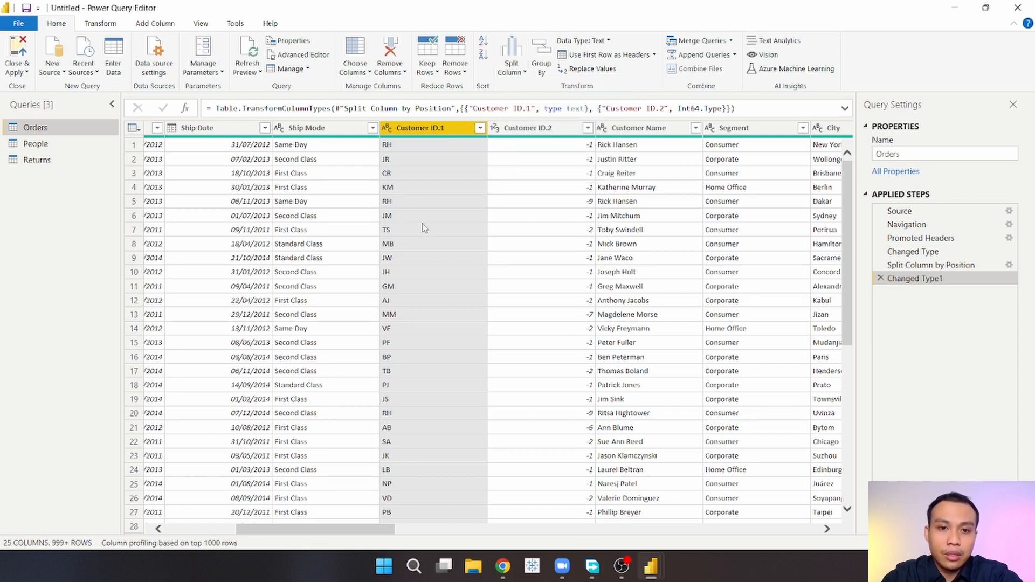